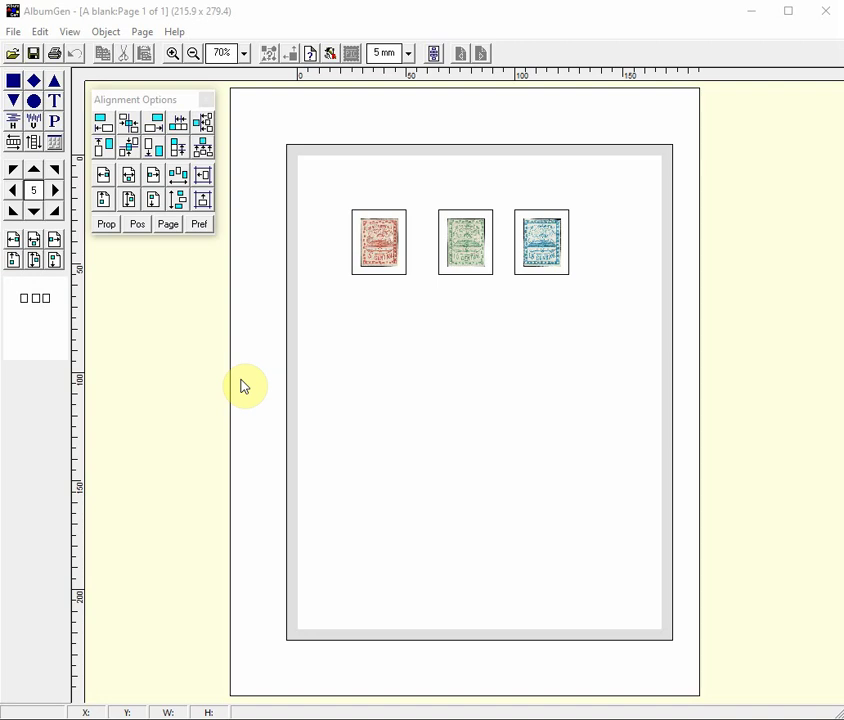
# Browse the Edit menu, then dismiss the view options without choosing anything.
pyautogui.click(239, 379)
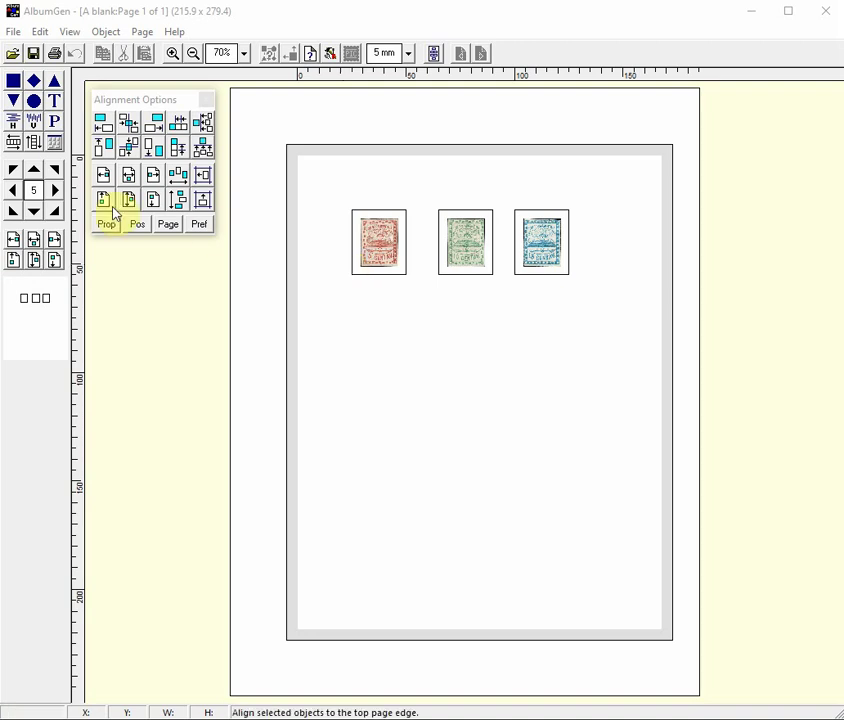
pyautogui.click(42, 34)
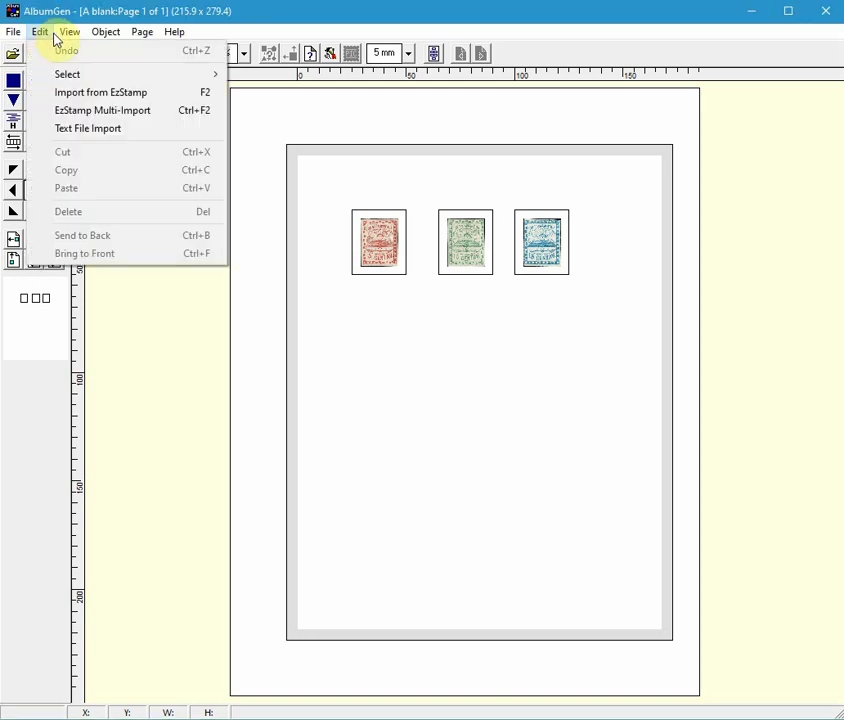
pyautogui.moveTo(70, 36)
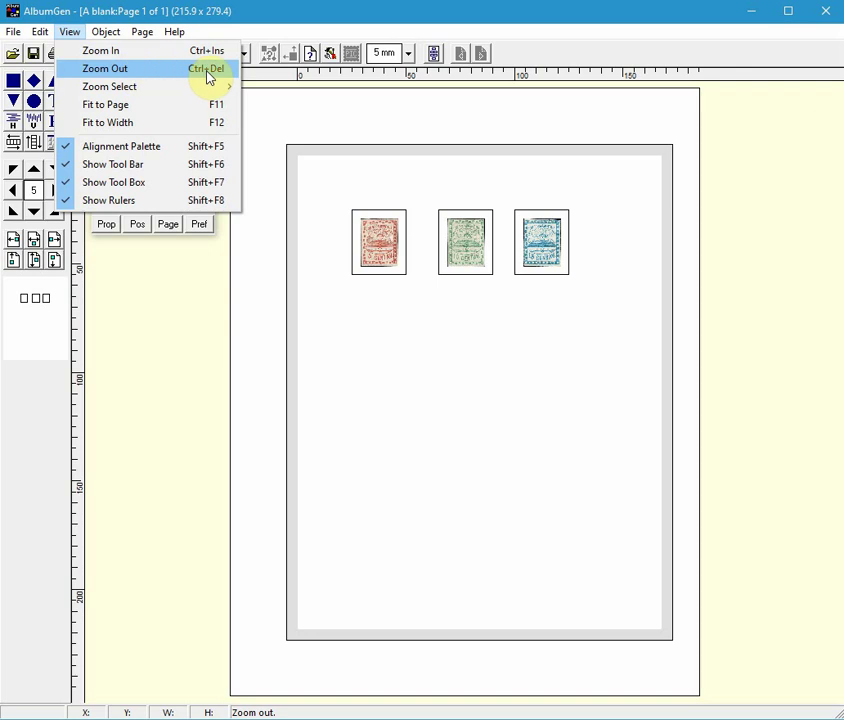
pyautogui.click(389, 285)
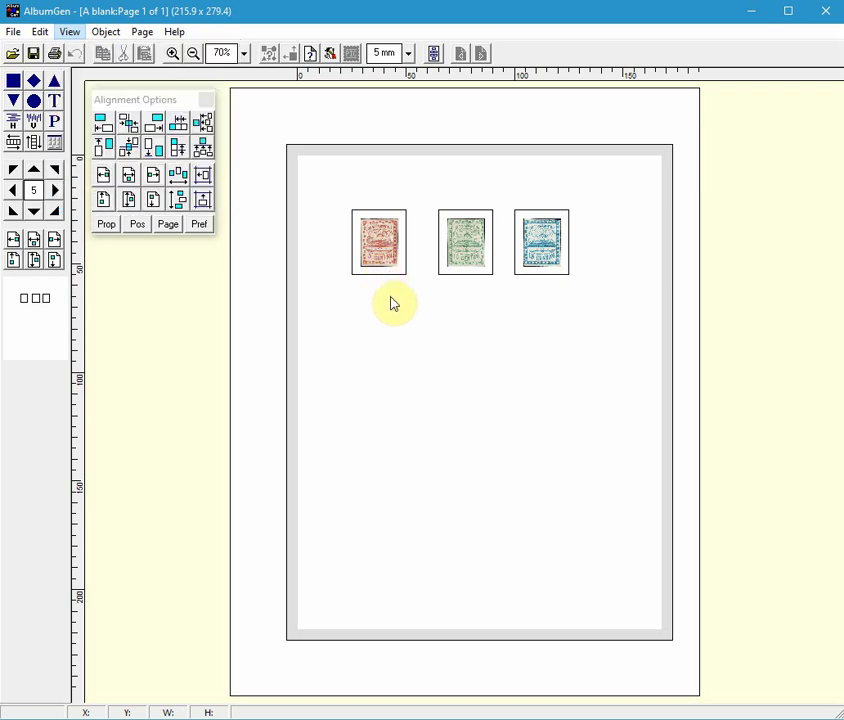
# Zoom in and out on the stamps, then fit the whole page in view.
pyautogui.press('ctrl+Insert')
pyautogui.press('ctrl+Insert')
pyautogui.press('ctrl+Insert')
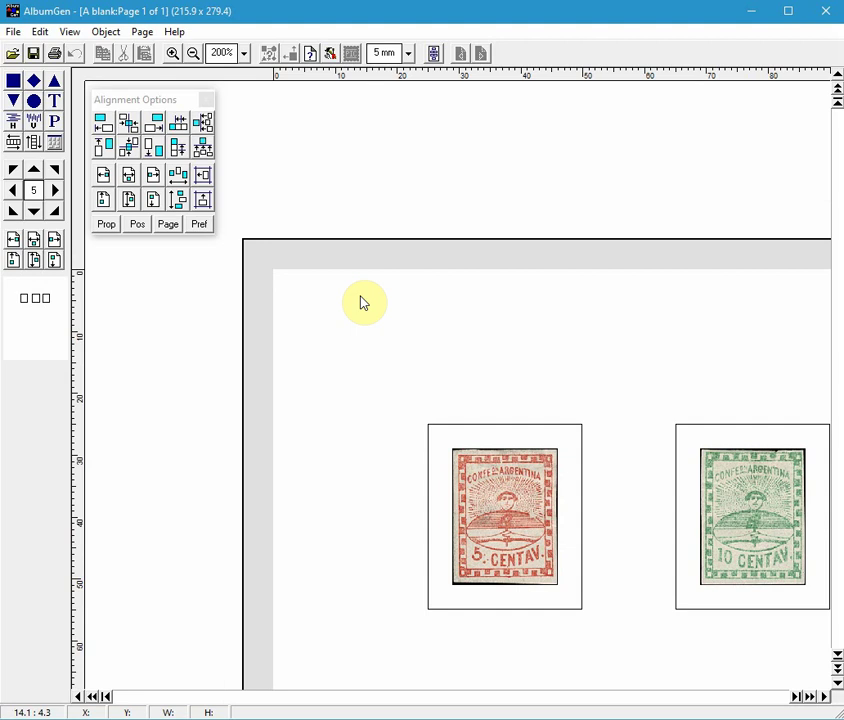
pyautogui.hotkey('ctrl', 'Delete')
pyautogui.hotkey('ctrl', 'Delete')
pyautogui.hotkey('ctrl', 'Delete')
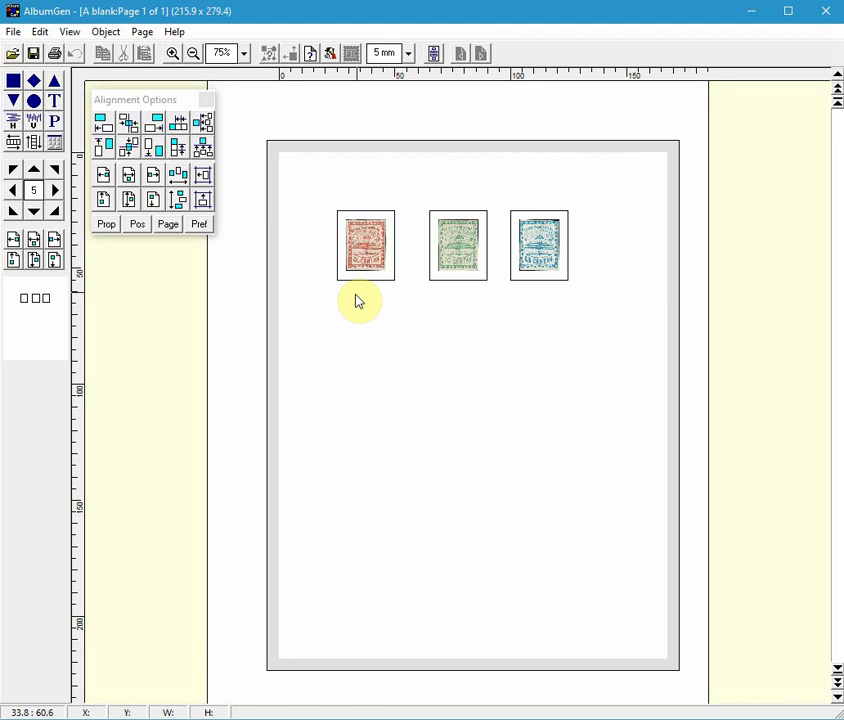
pyautogui.press('ctrl+Insert')
pyautogui.press('ctrl+Insert')
pyautogui.press('ctrl+Insert')
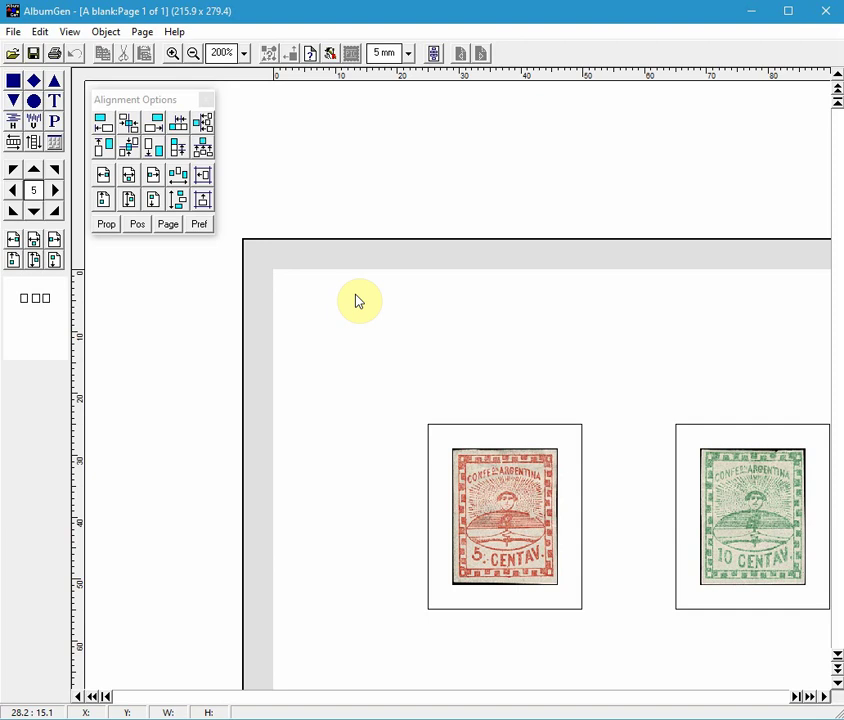
pyautogui.press('F4')
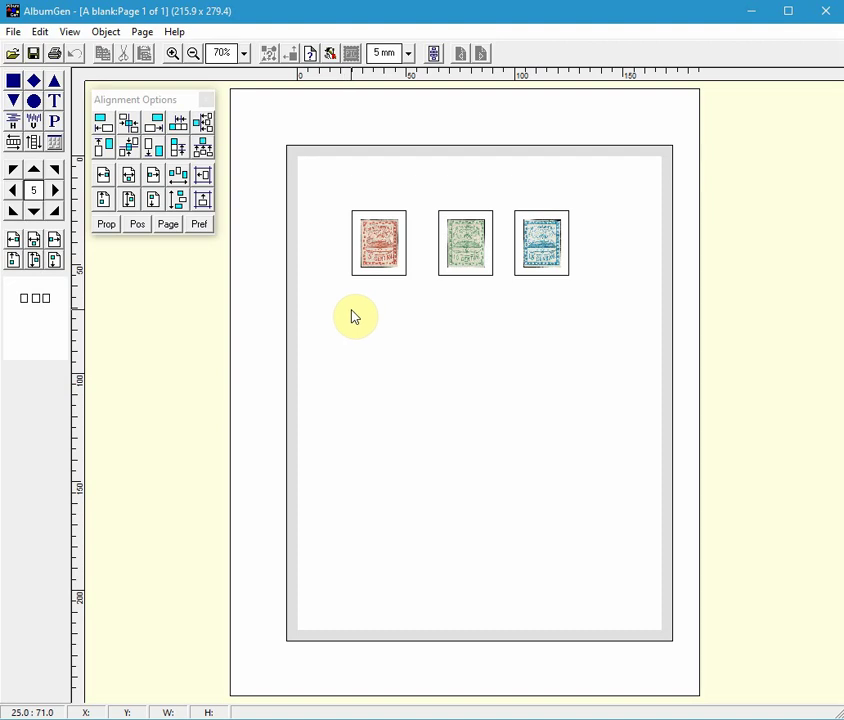
# Magnify the red 5 centavos and blue 15 centavos stamps, returning to the whole-page view each time.
pyautogui.click(381, 262)
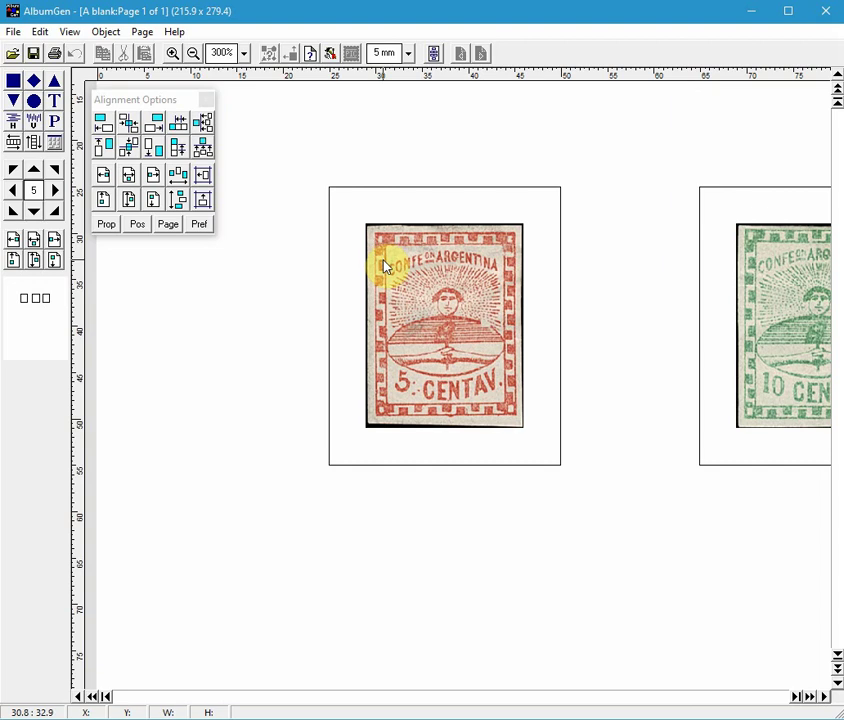
pyautogui.click(384, 266)
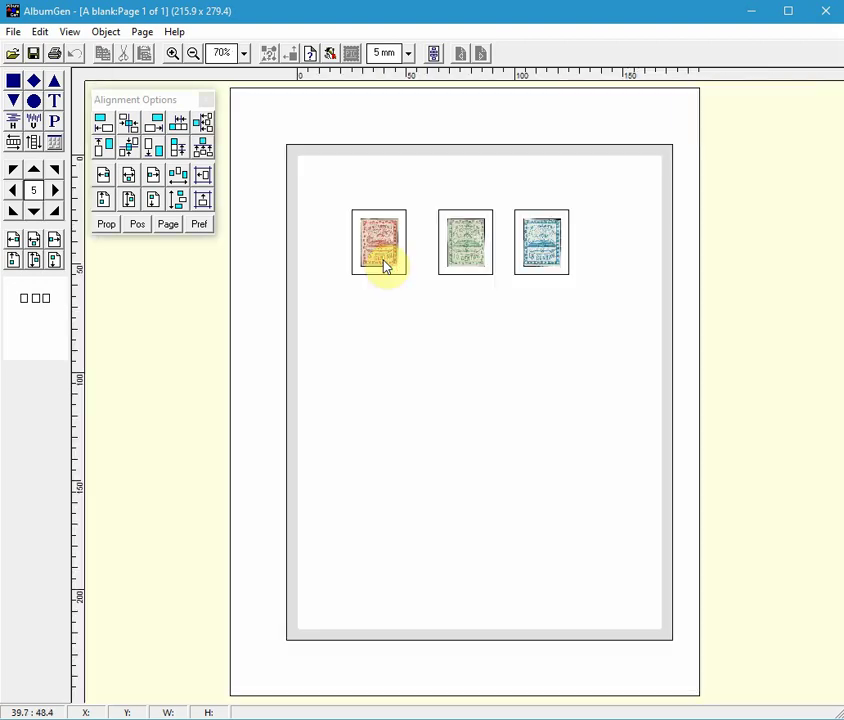
pyautogui.click(548, 263)
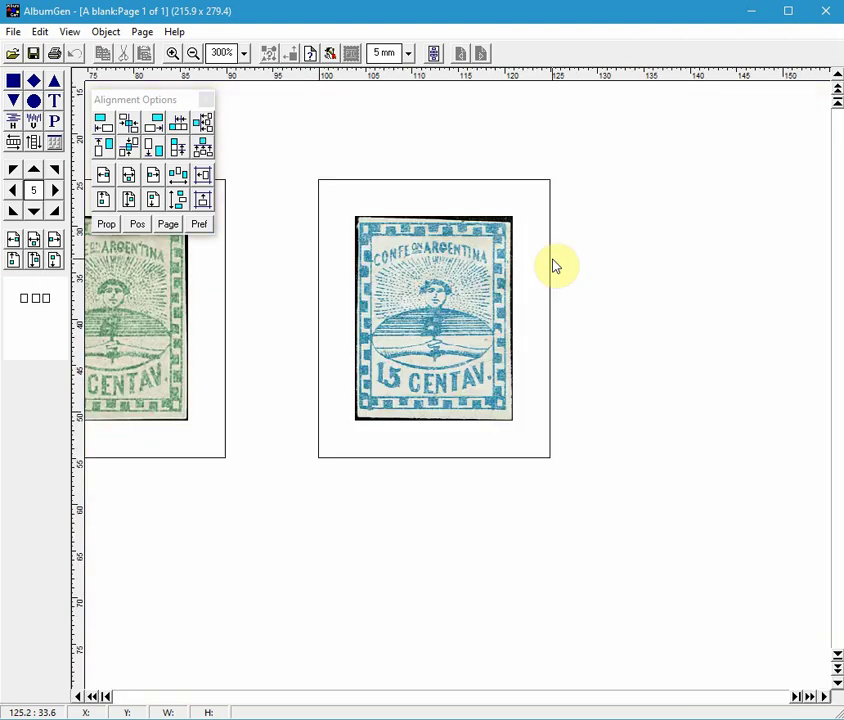
pyautogui.click(556, 266)
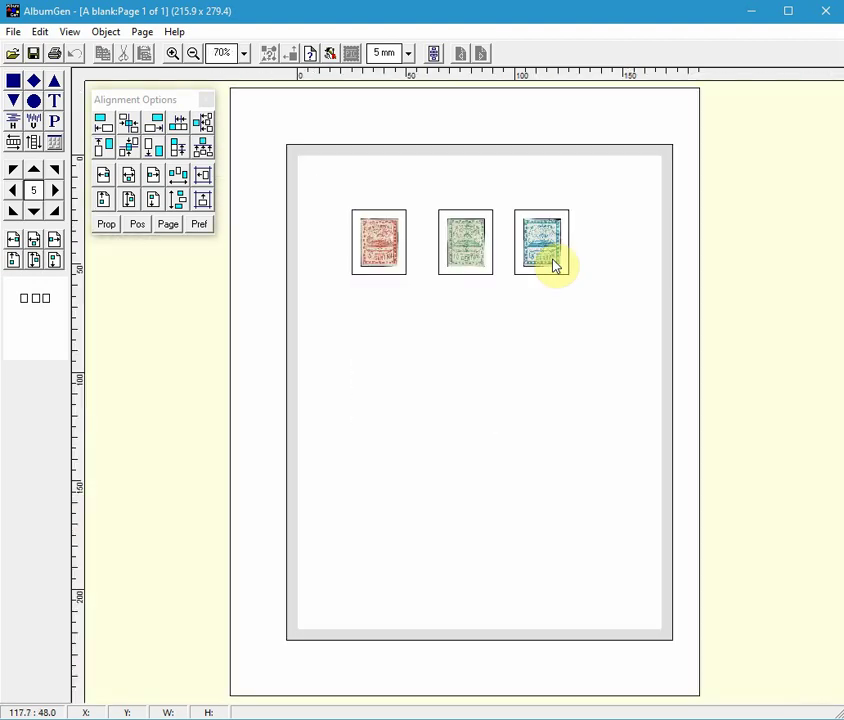
# Inspect the album details preferences and close them without saving changes.
pyautogui.rightClick(314, 108)
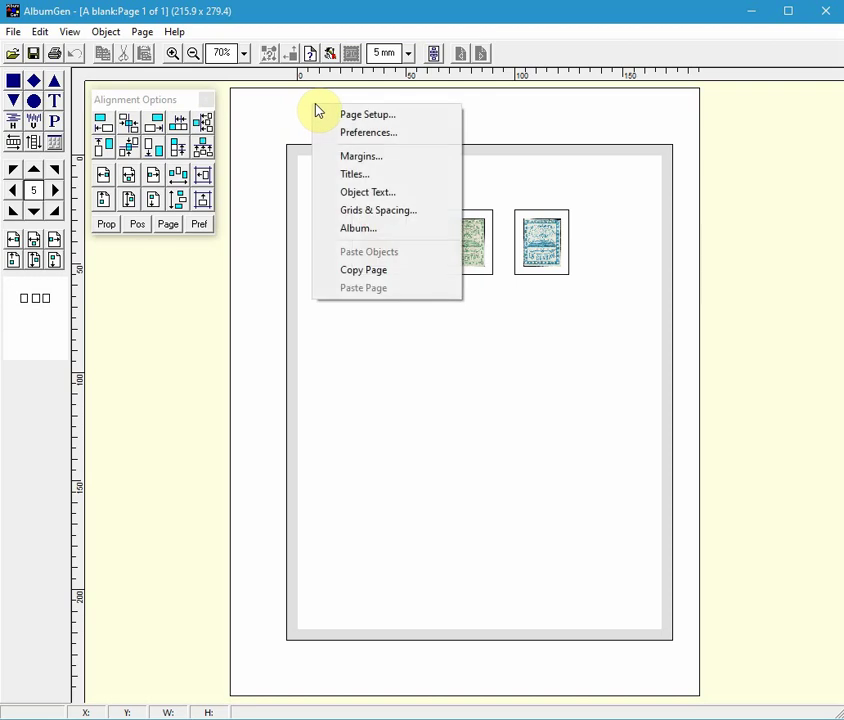
pyautogui.click(355, 230)
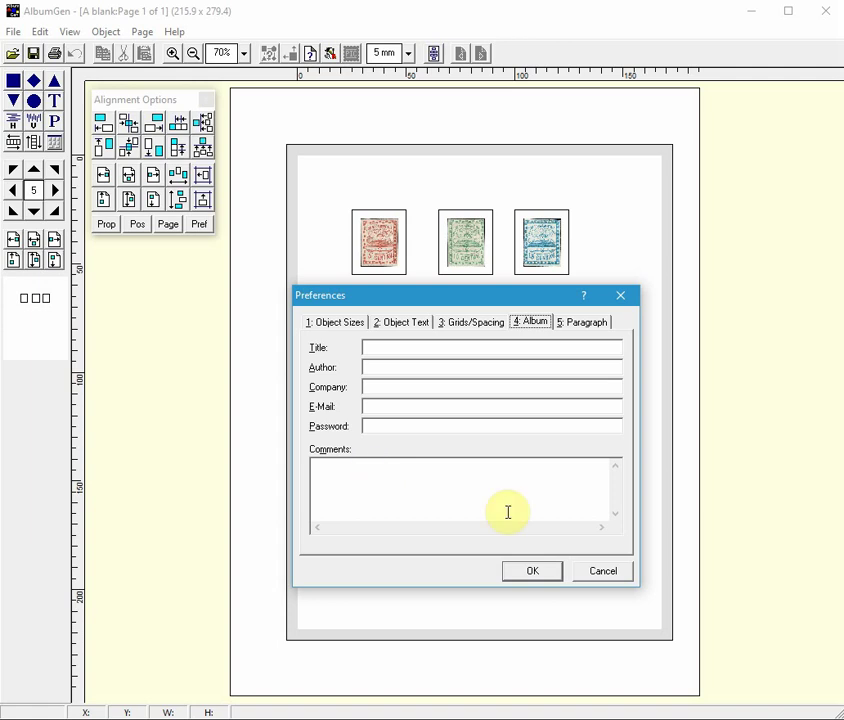
pyautogui.click(612, 572)
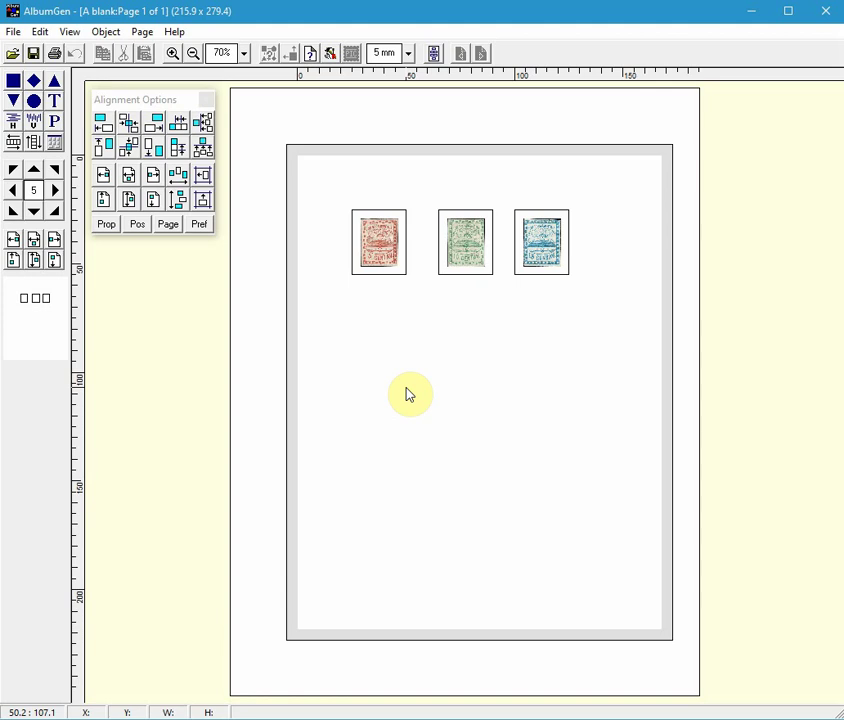
# Open Columbians.agp from the File menu's Recent Files list.
pyautogui.click(14, 32)
pyautogui.moveTo(64, 148)
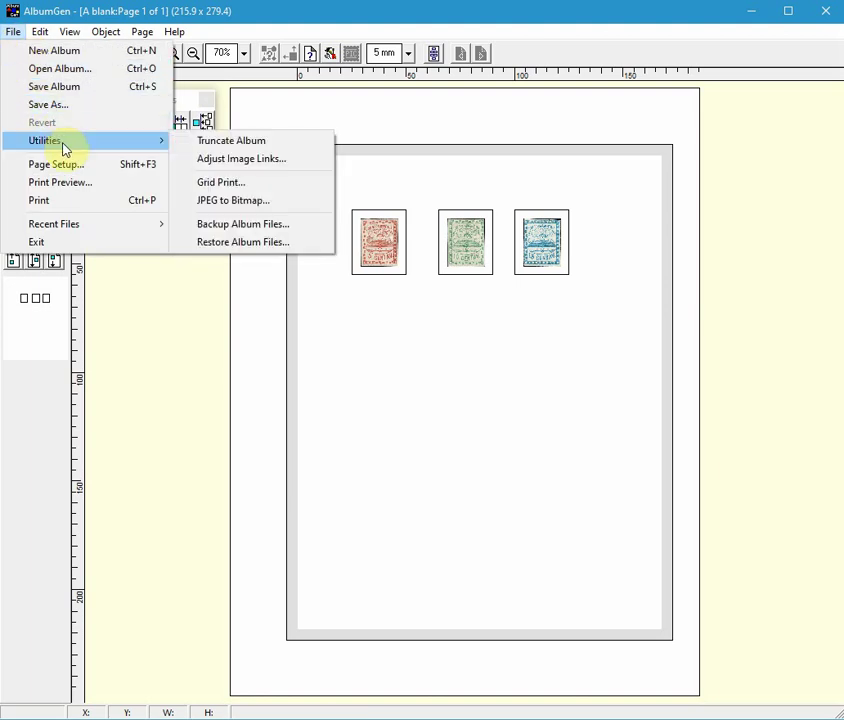
pyautogui.moveTo(130, 226)
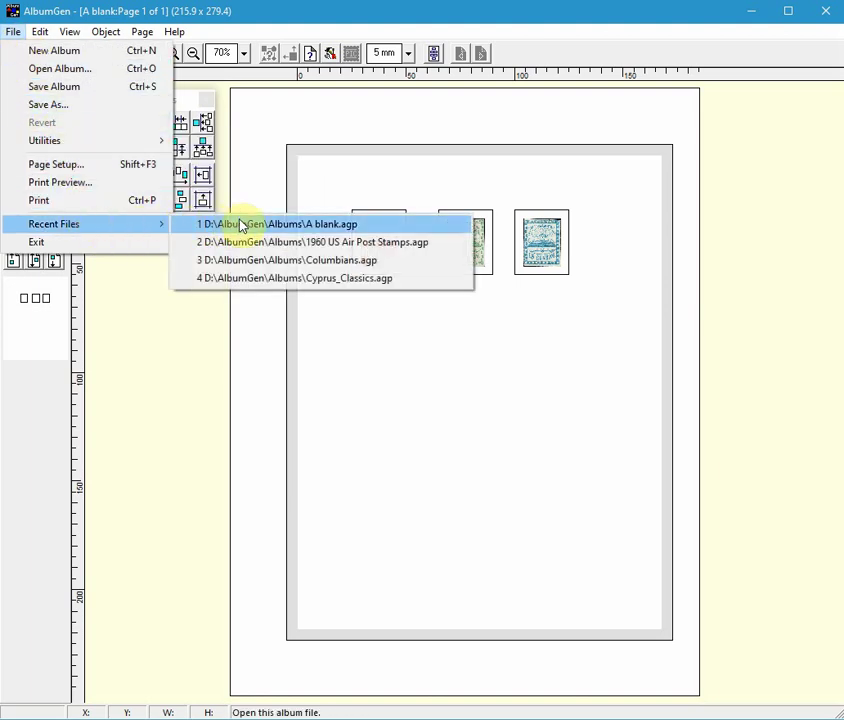
pyautogui.click(305, 266)
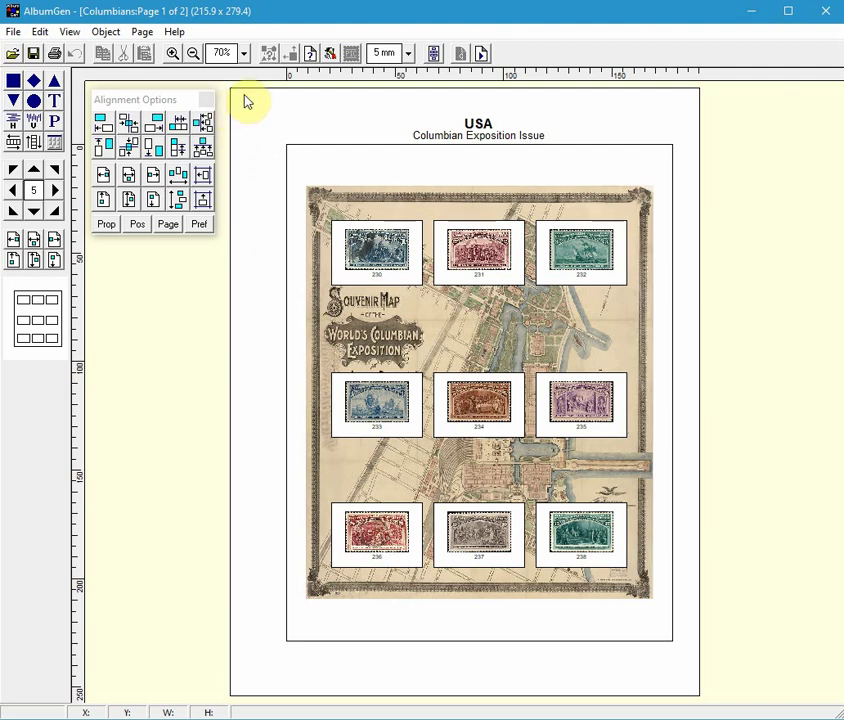
pyautogui.click(481, 53)
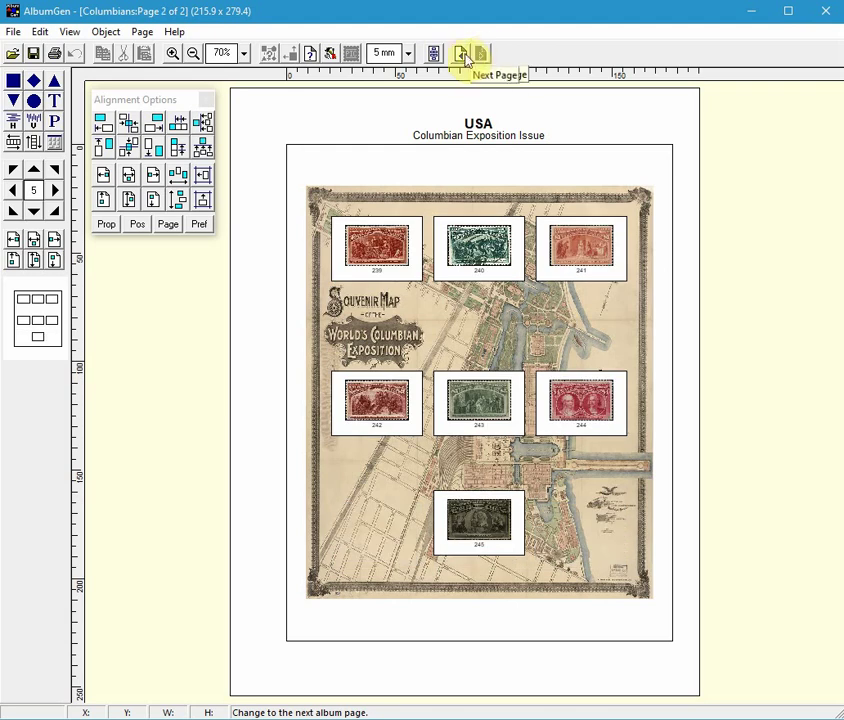
pyautogui.click(460, 55)
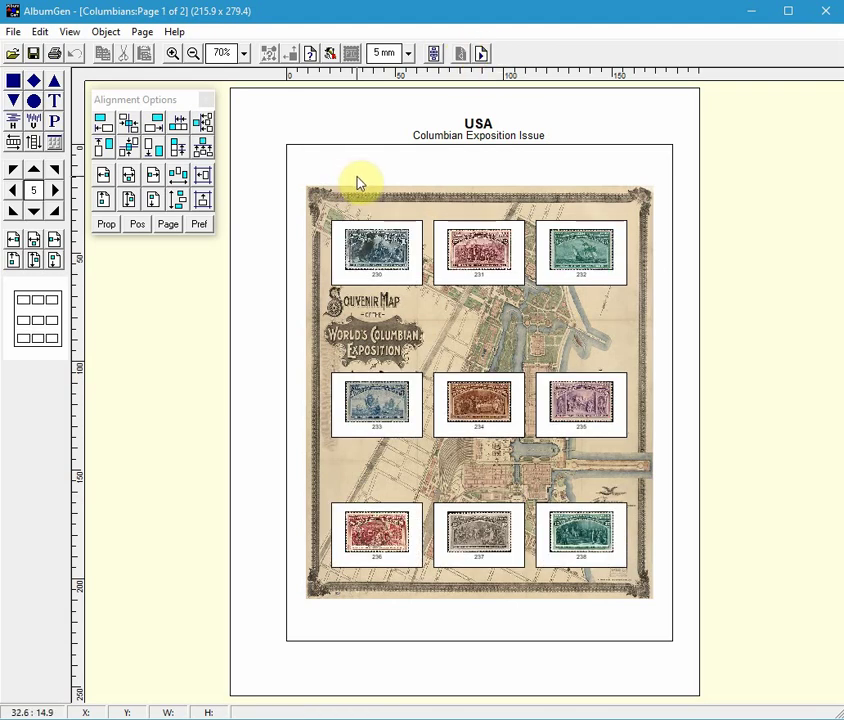
# Set stamp 231's frame bookmark name to 'DAMAGED: thin', then clear the page selection.
pyautogui.rightClick(489, 251)
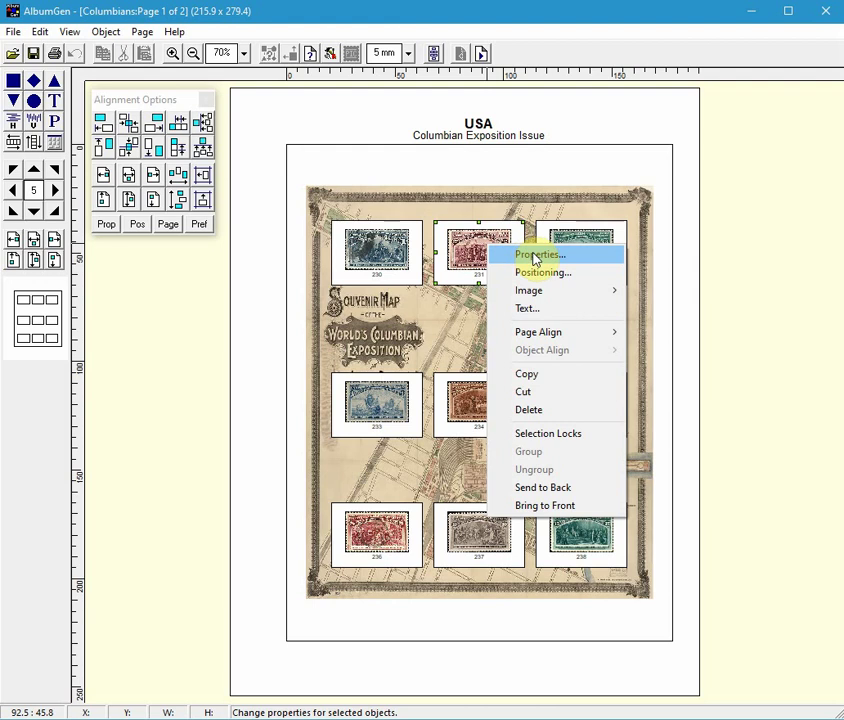
pyautogui.click(497, 254)
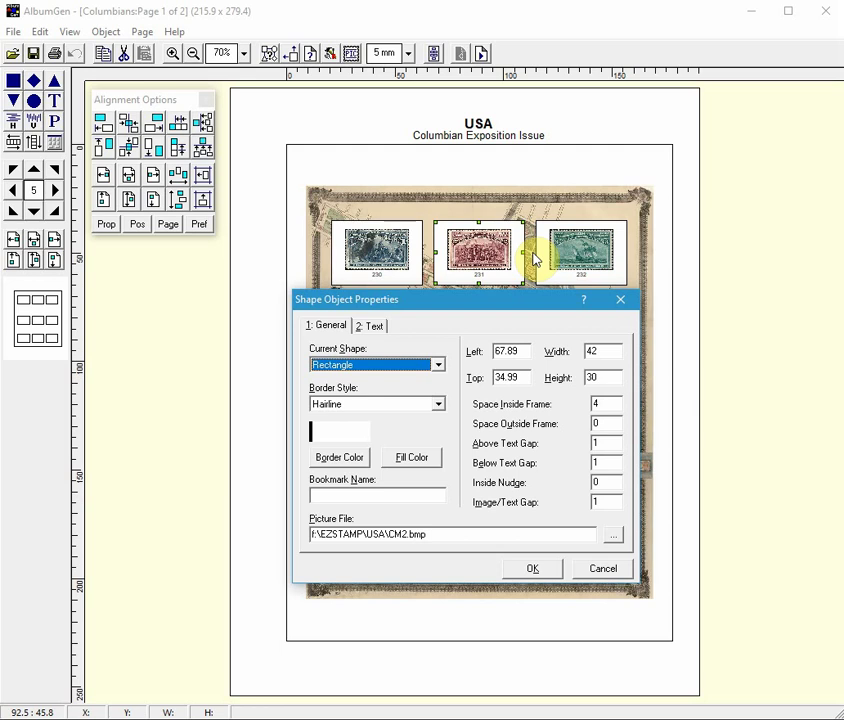
pyautogui.click(330, 497)
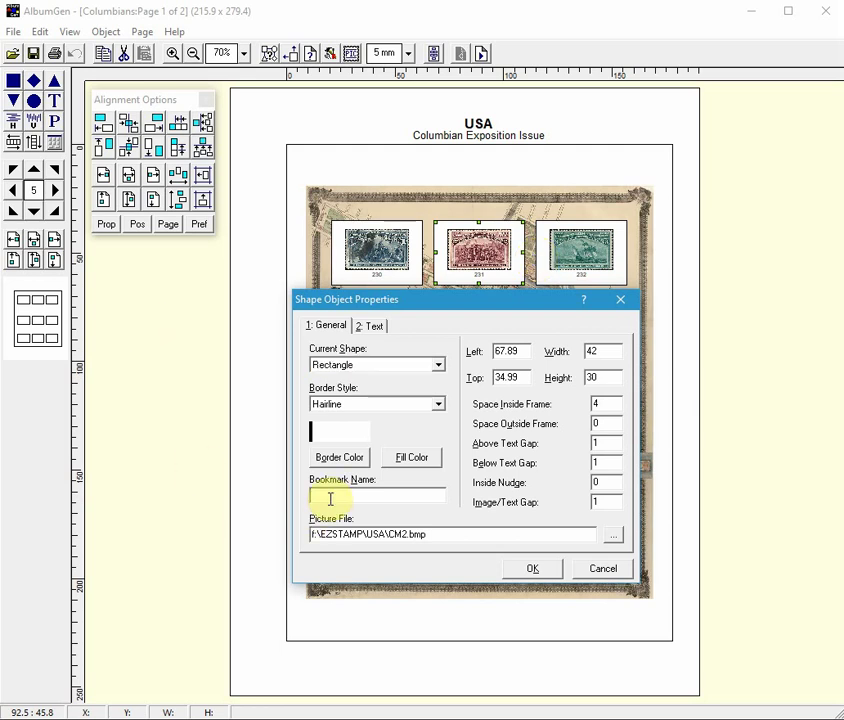
pyautogui.write('DAMA')
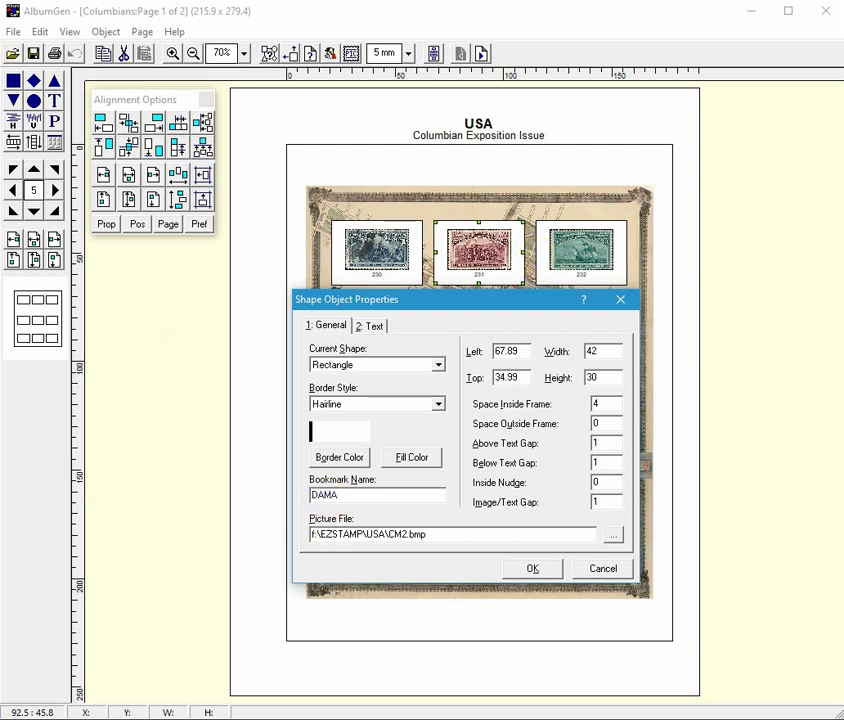
pyautogui.write('GED: thin')
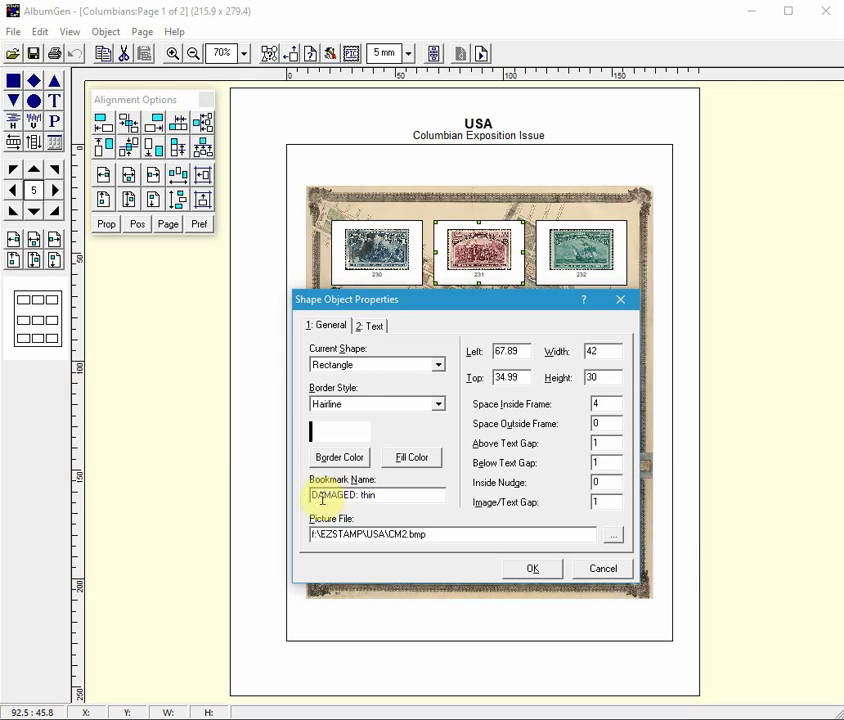
pyautogui.click(531, 570)
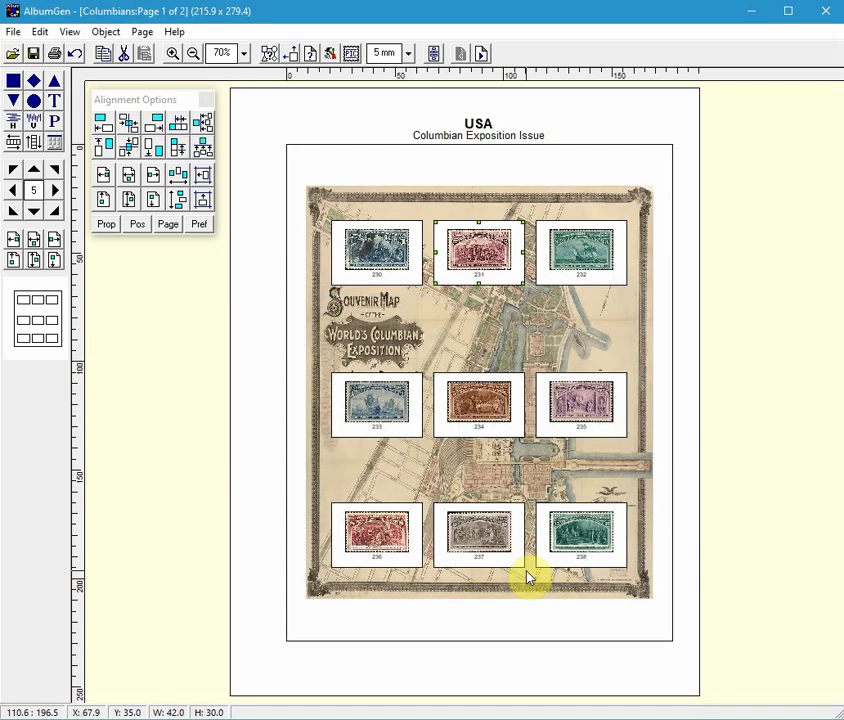
pyautogui.click(531, 348)
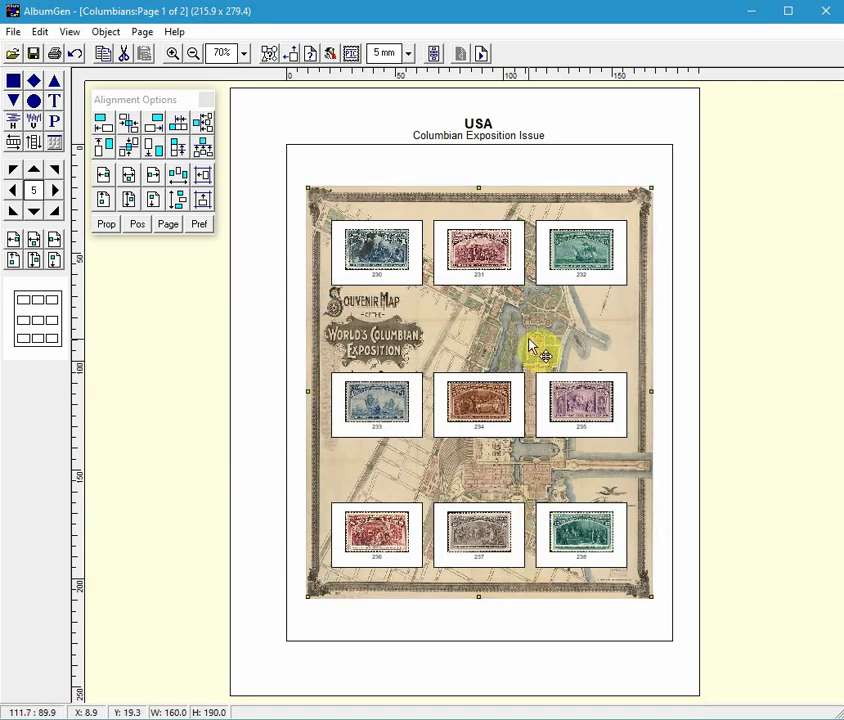
pyautogui.press('Escape')
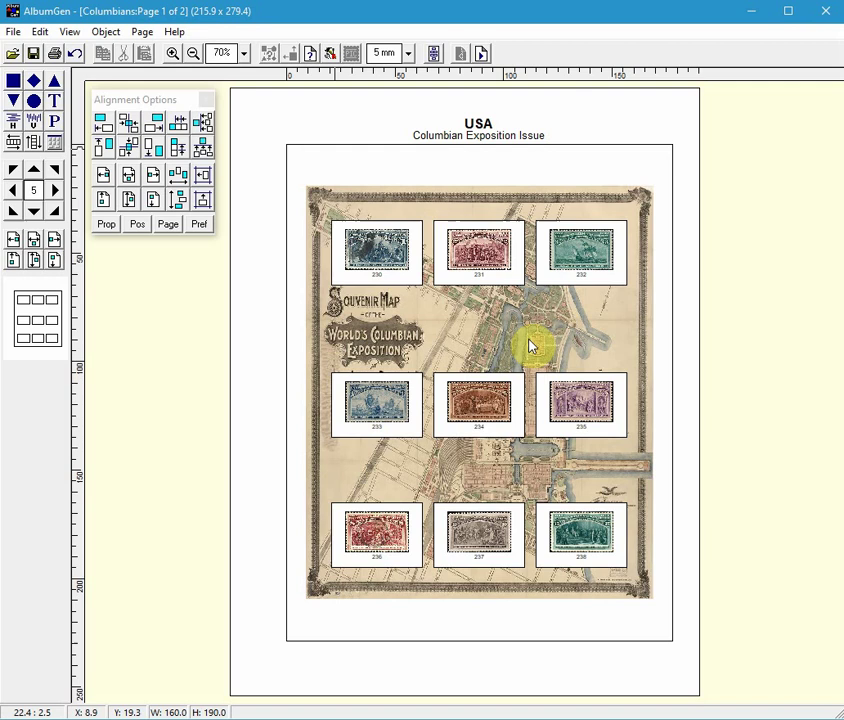
# Open Search from the Page menu to bring up Album Text Search.
pyautogui.click(146, 32)
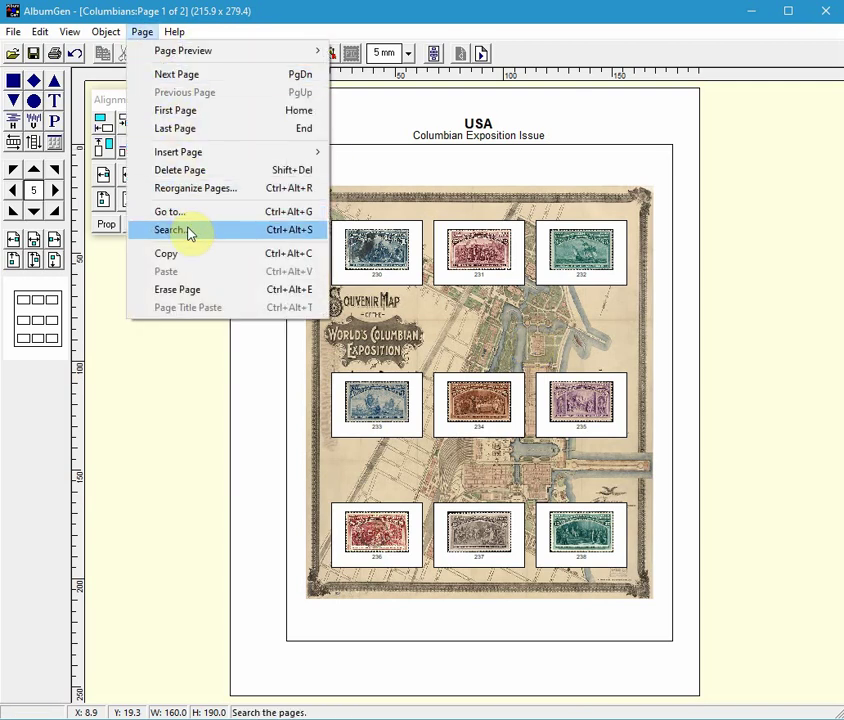
pyautogui.click(283, 234)
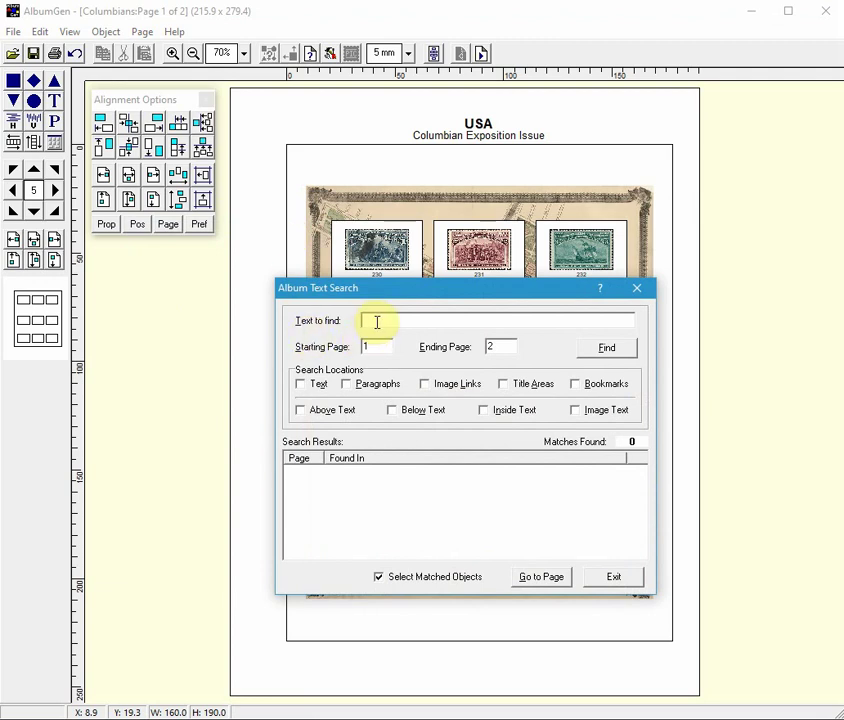
# Search bookmarks on pages 1–2 for 'DAMAGED', finding six matches.
pyautogui.write('D')
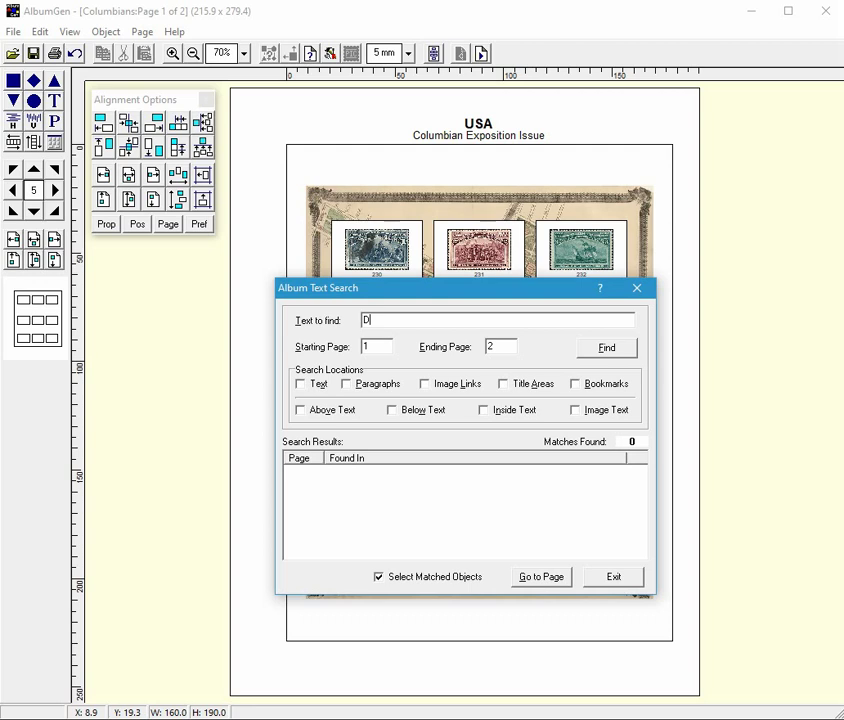
pyautogui.write('AMAGED')
pyautogui.click(600, 350)
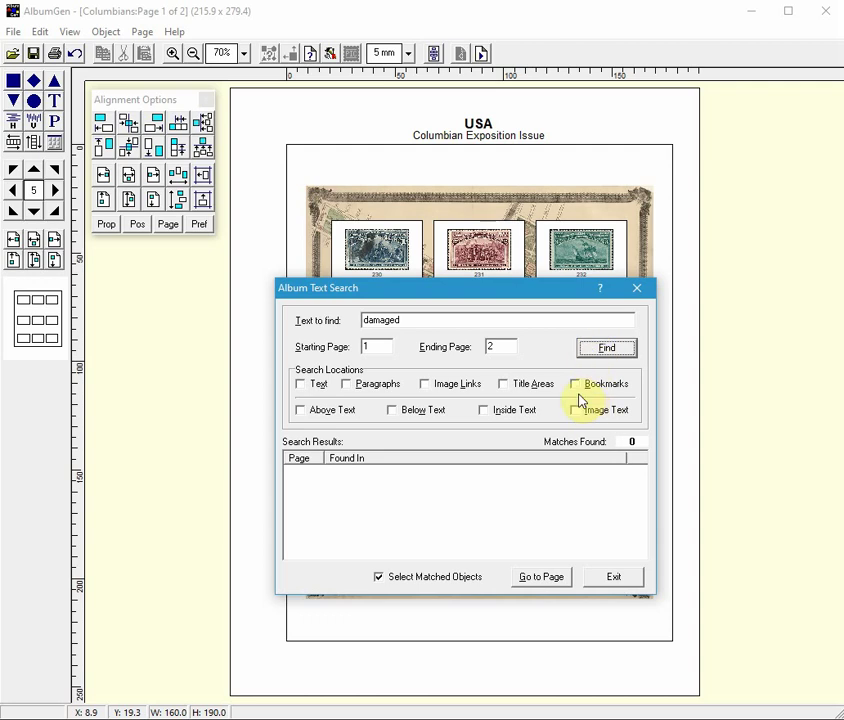
pyautogui.click(578, 386)
pyautogui.click(605, 350)
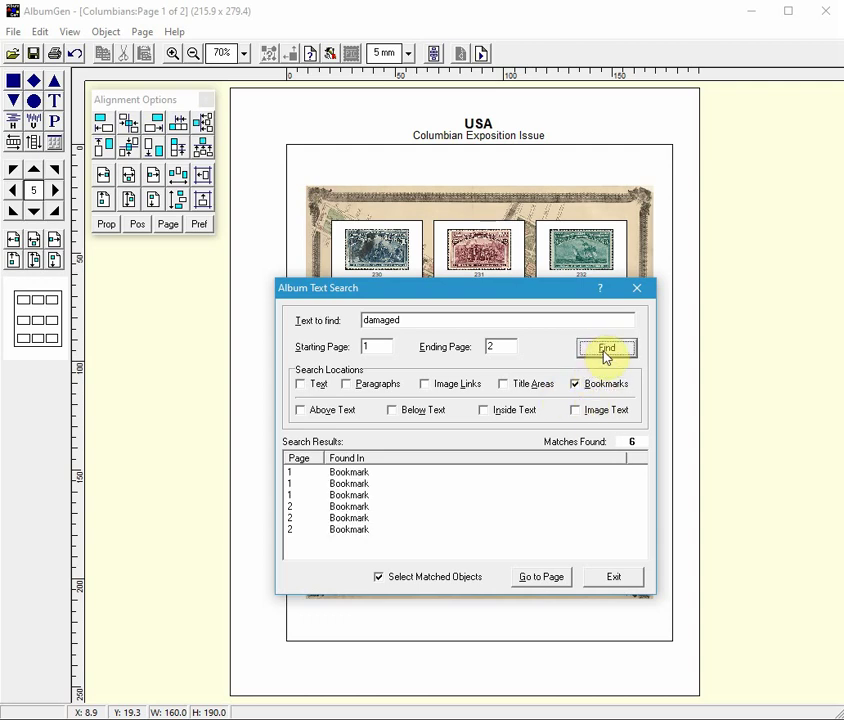
# Go to page 2 via the first page 2 match in the results.
pyautogui.click(347, 508)
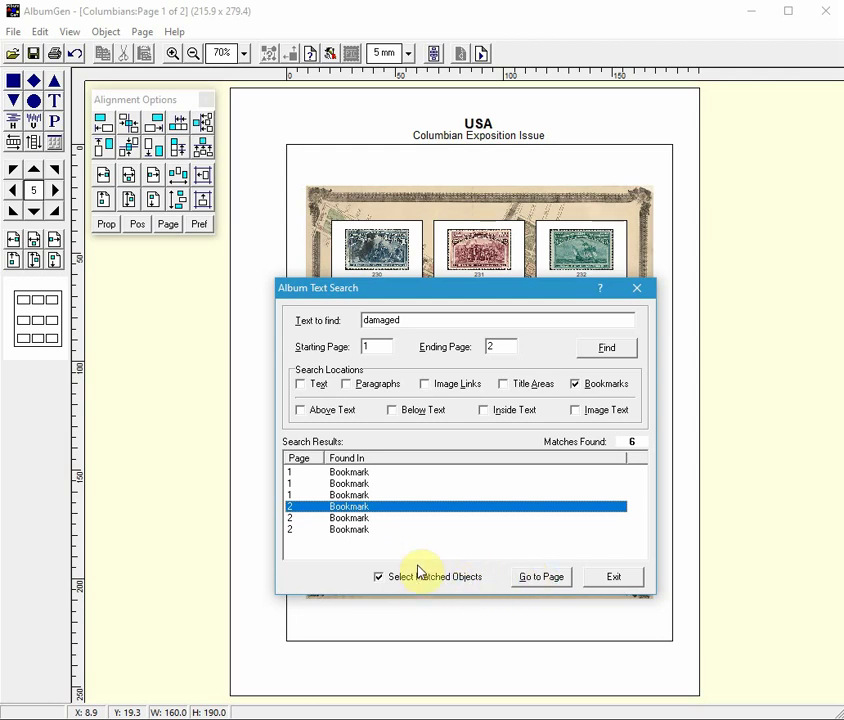
pyautogui.click(546, 580)
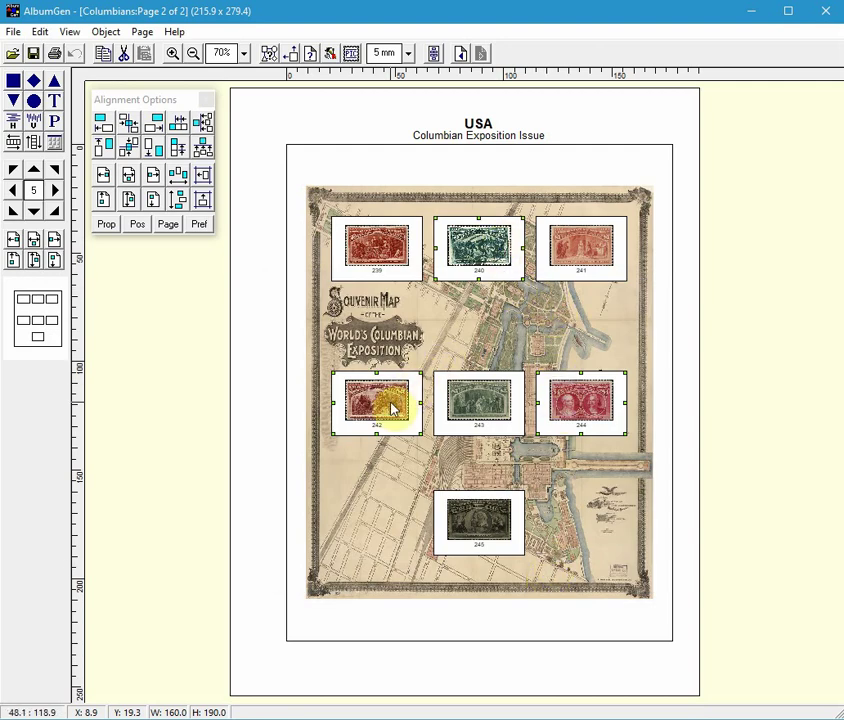
pyautogui.click(484, 258)
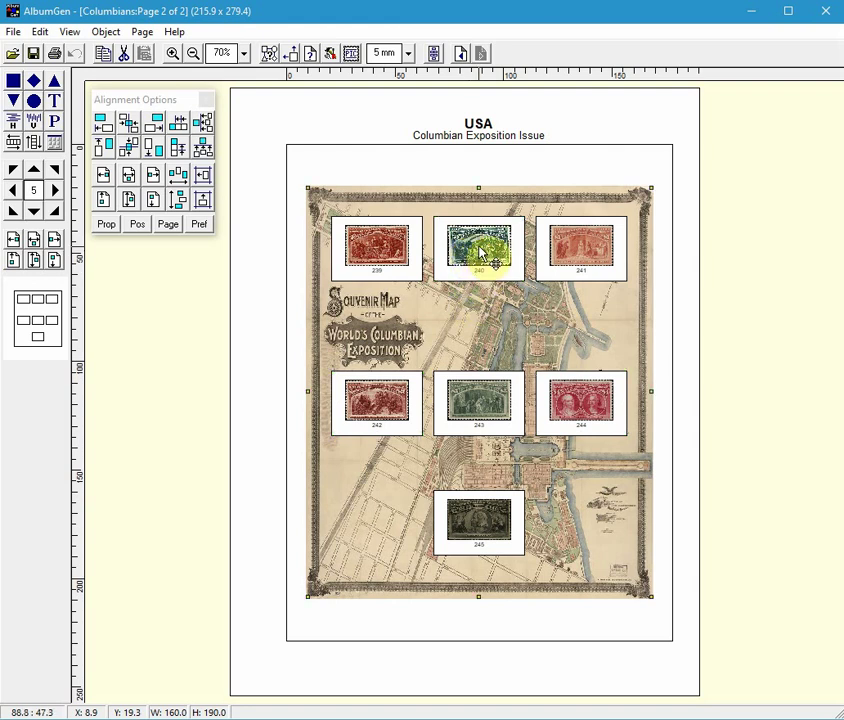
pyautogui.rightClick(481, 254)
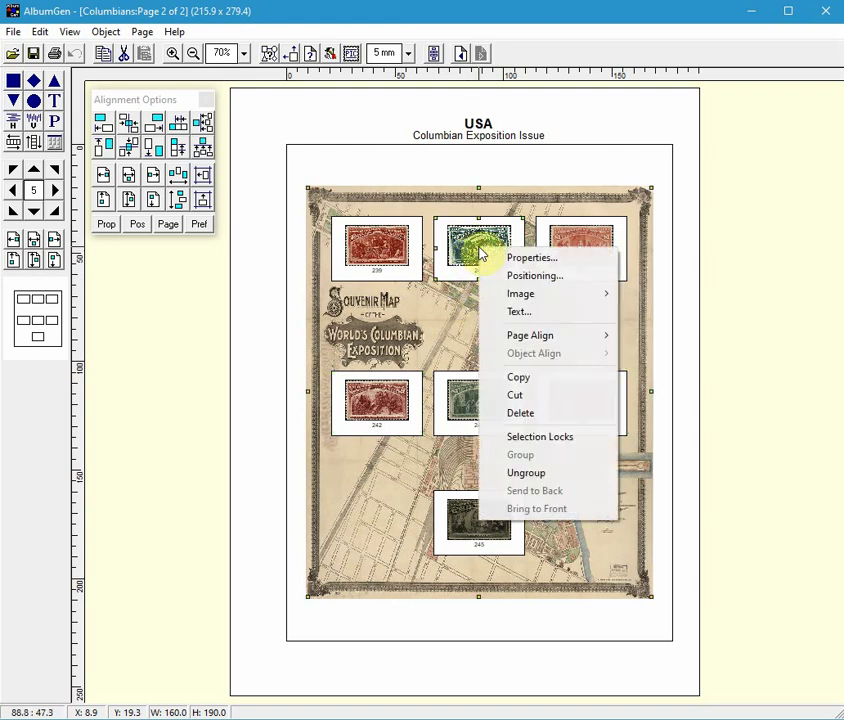
pyautogui.click(533, 260)
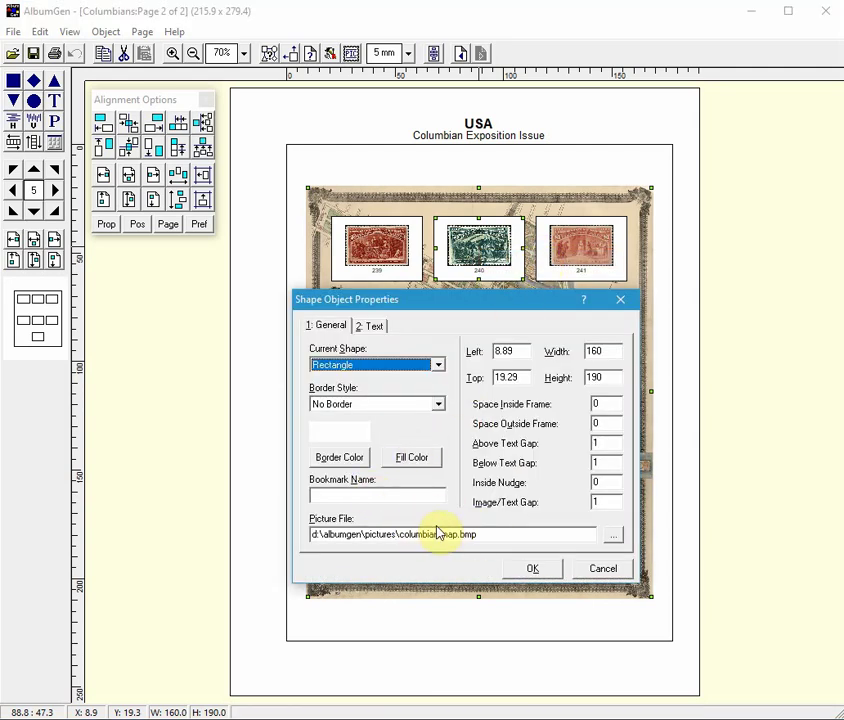
pyautogui.click(582, 569)
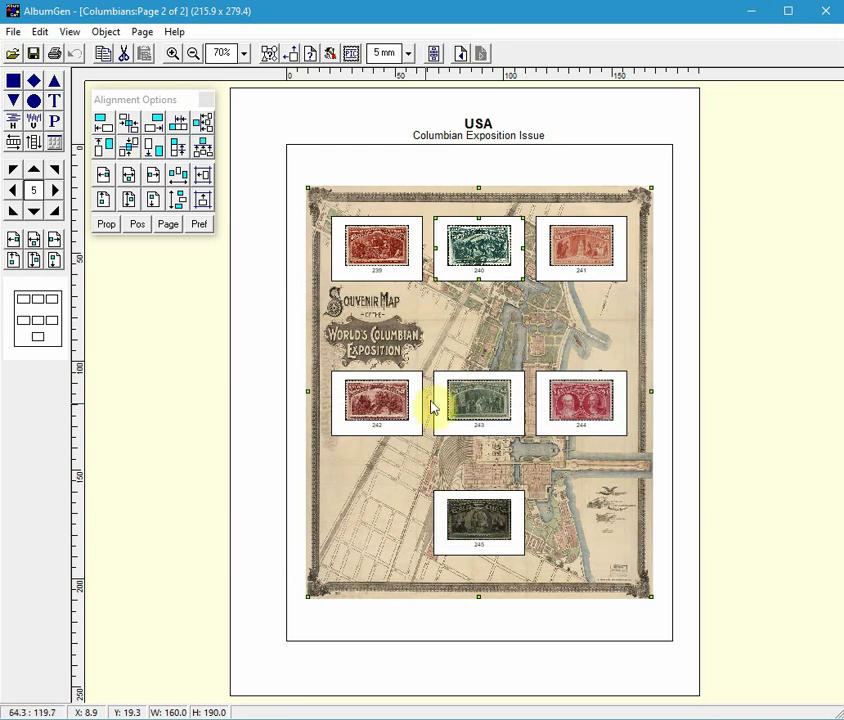
pyautogui.click(413, 408)
pyautogui.rightClick(411, 401)
pyautogui.click(455, 409)
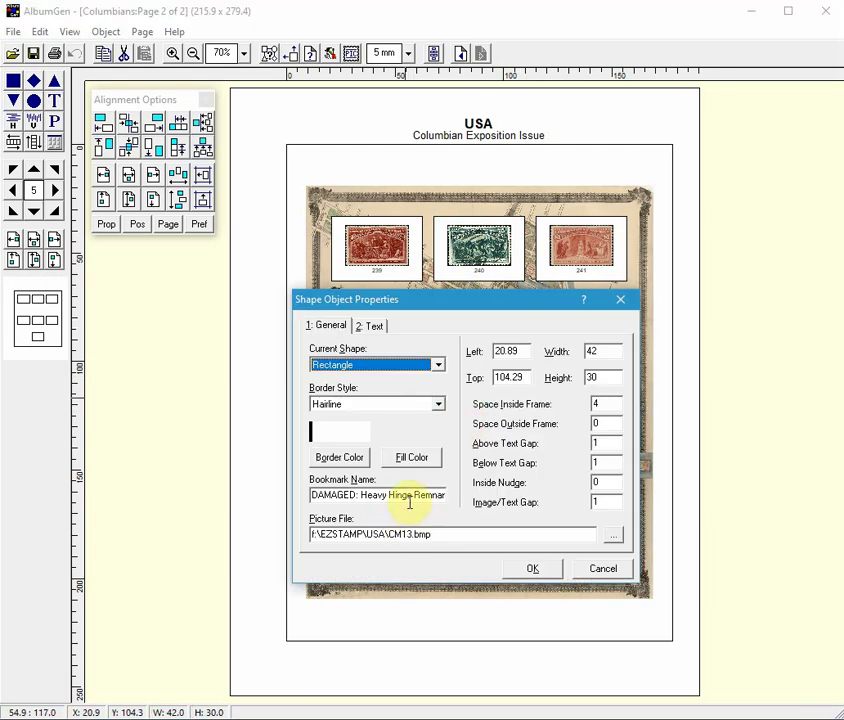
pyautogui.click(584, 572)
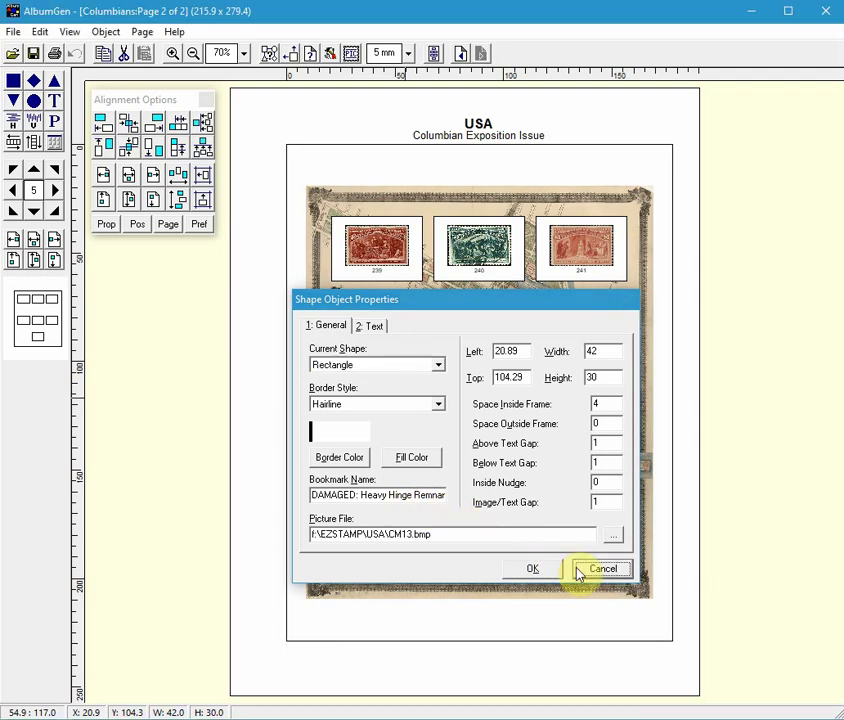
pyautogui.click(570, 569)
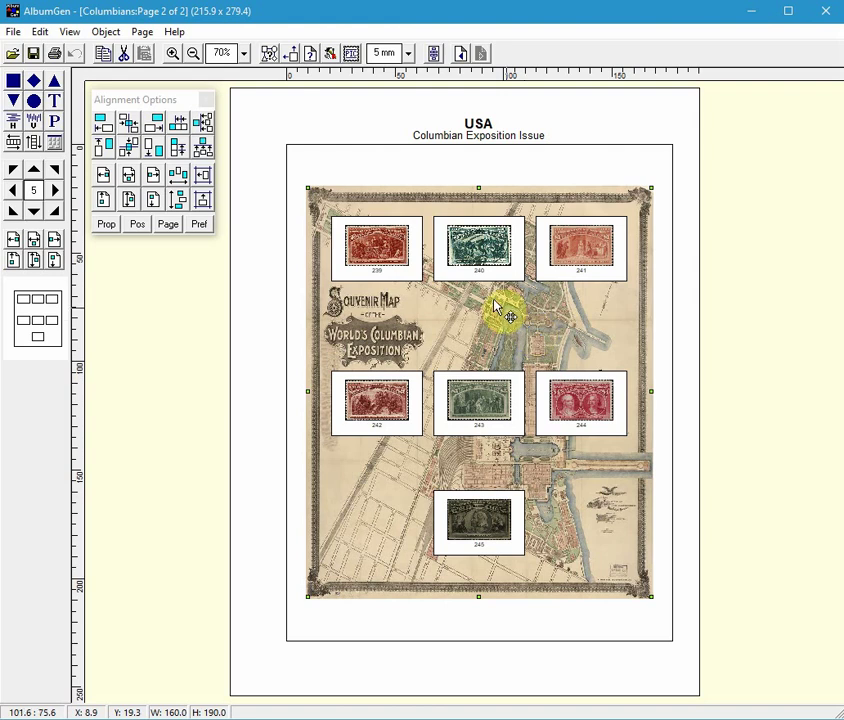
pyautogui.click(143, 33)
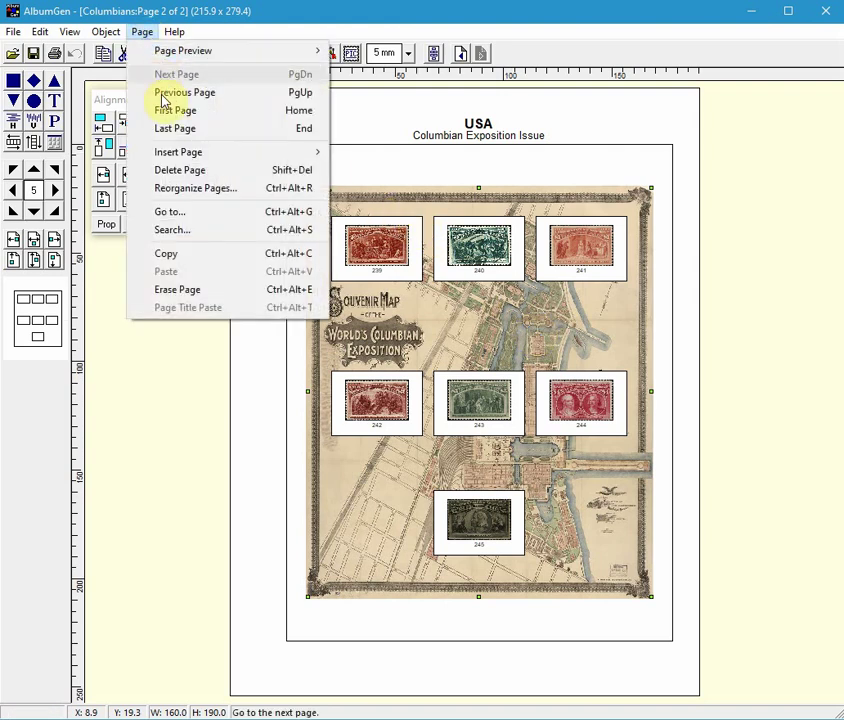
# Search bookmarks for tear and jump to the first match on page 2.
pyautogui.click(182, 232)
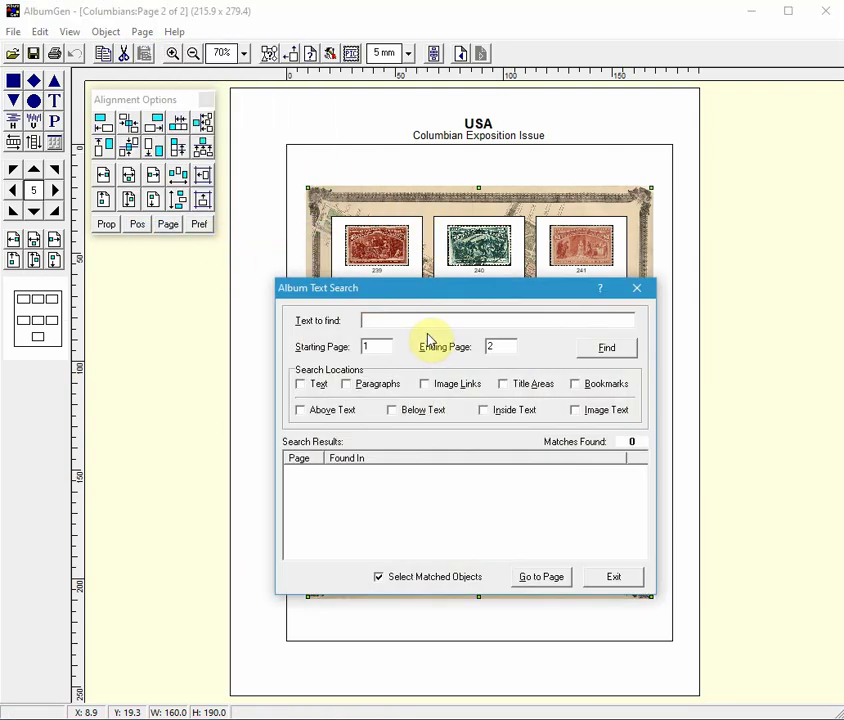
pyautogui.write('tear')
pyautogui.click(577, 383)
pyautogui.click(603, 352)
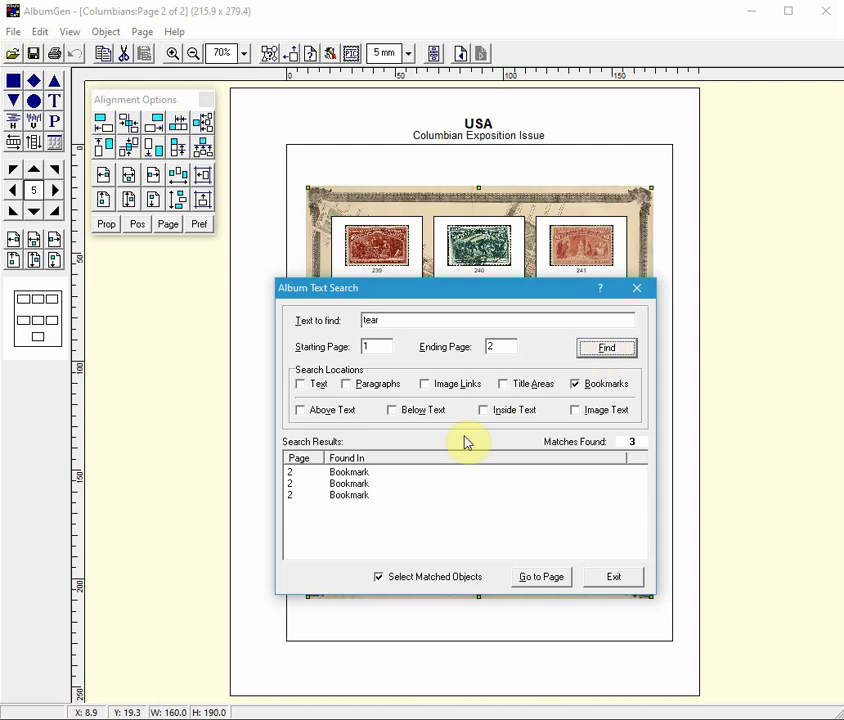
pyautogui.click(359, 475)
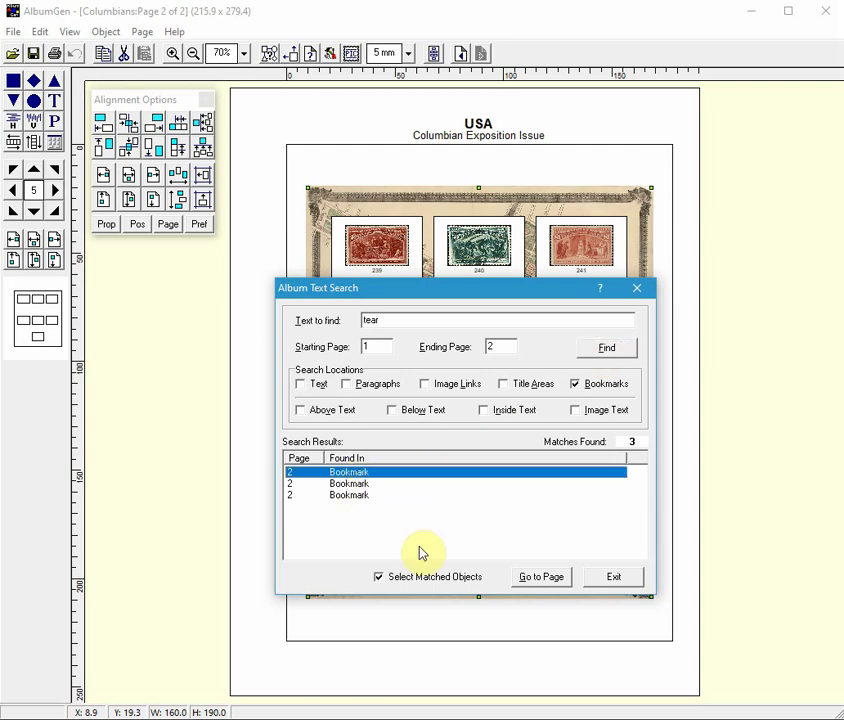
pyautogui.click(528, 586)
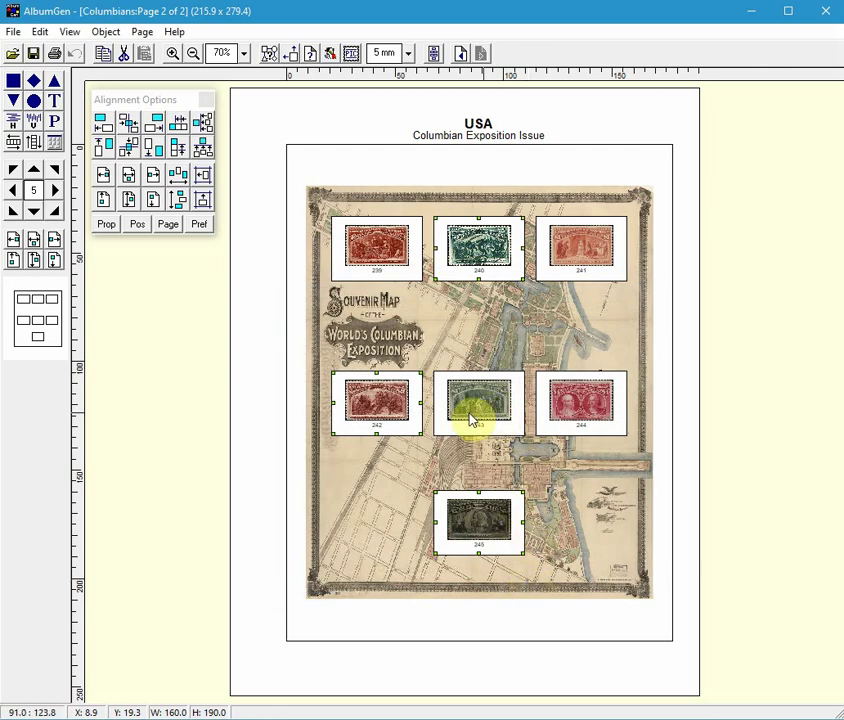
# Append ', Tear' to stamp frame 242's bookmark name, then return to page 1.
pyautogui.click(521, 364)
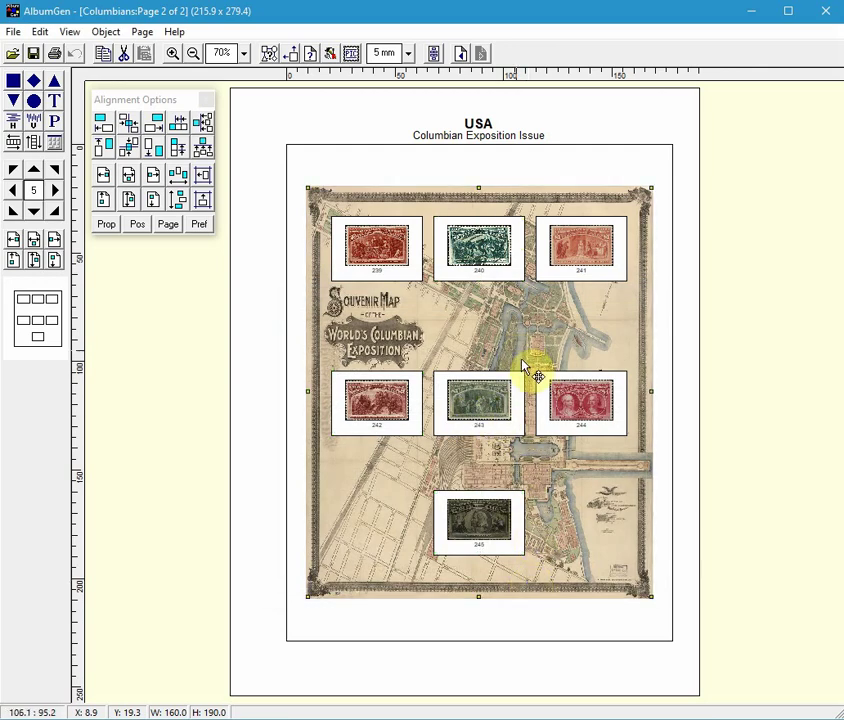
pyautogui.click(374, 401)
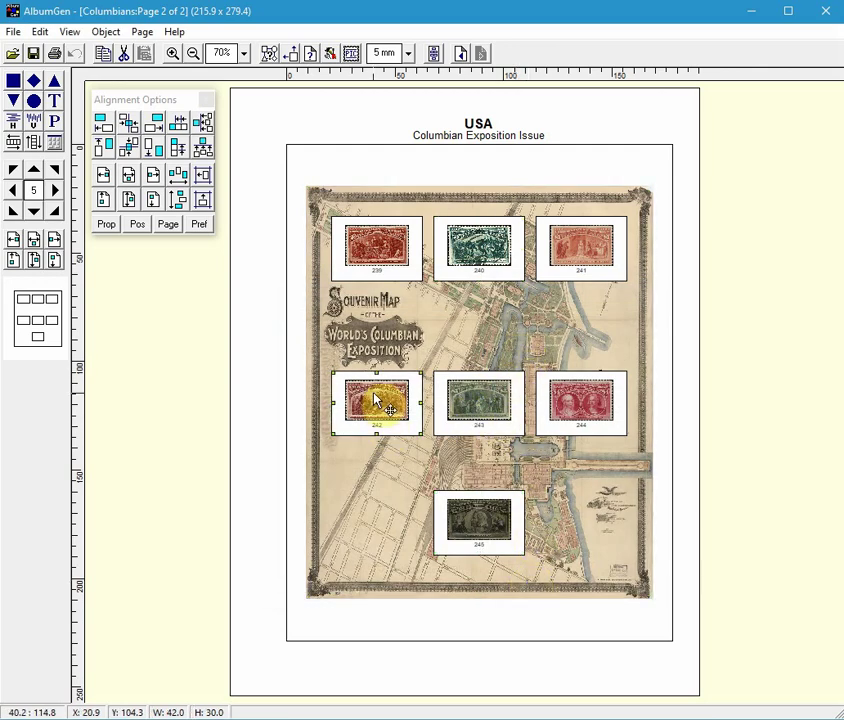
pyautogui.rightClick(376, 400)
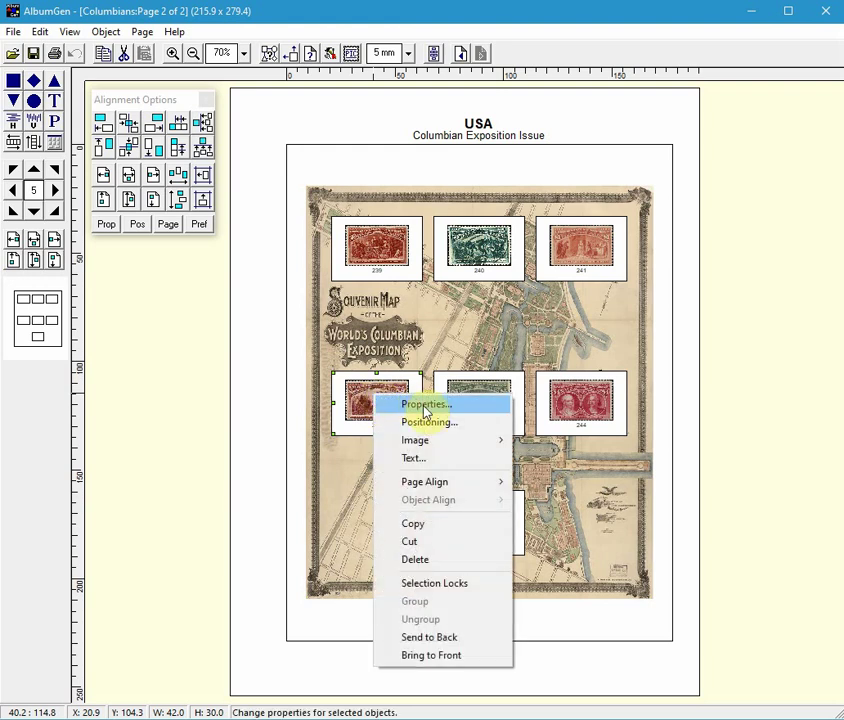
pyautogui.click(425, 405)
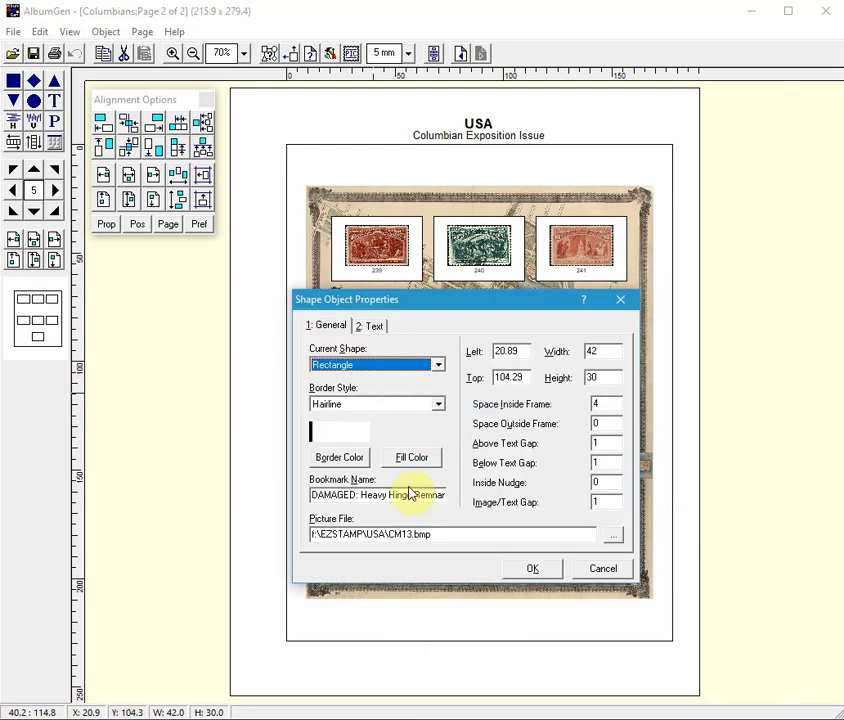
pyautogui.click(418, 495)
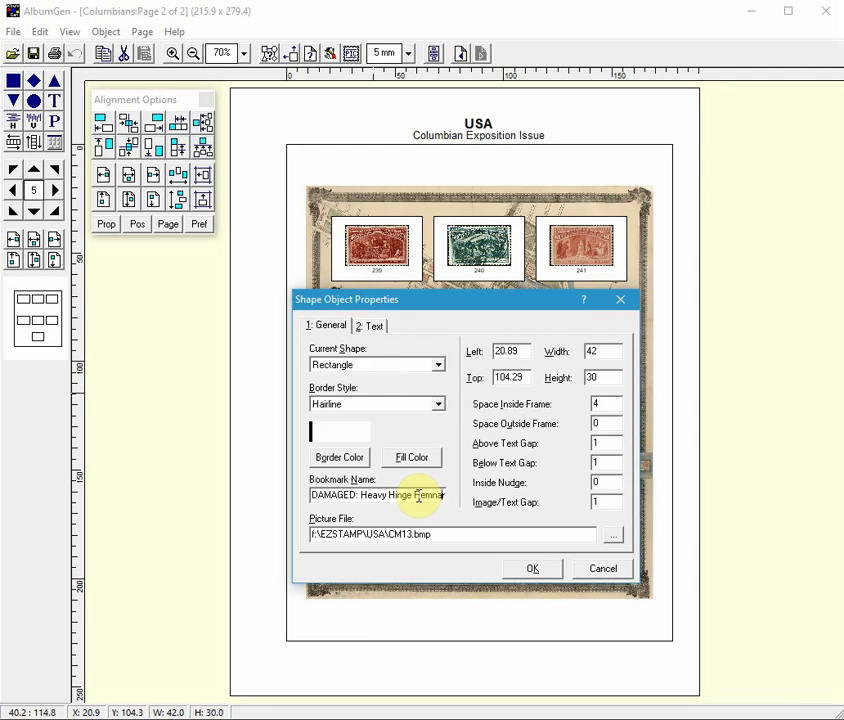
pyautogui.write(', Tea')
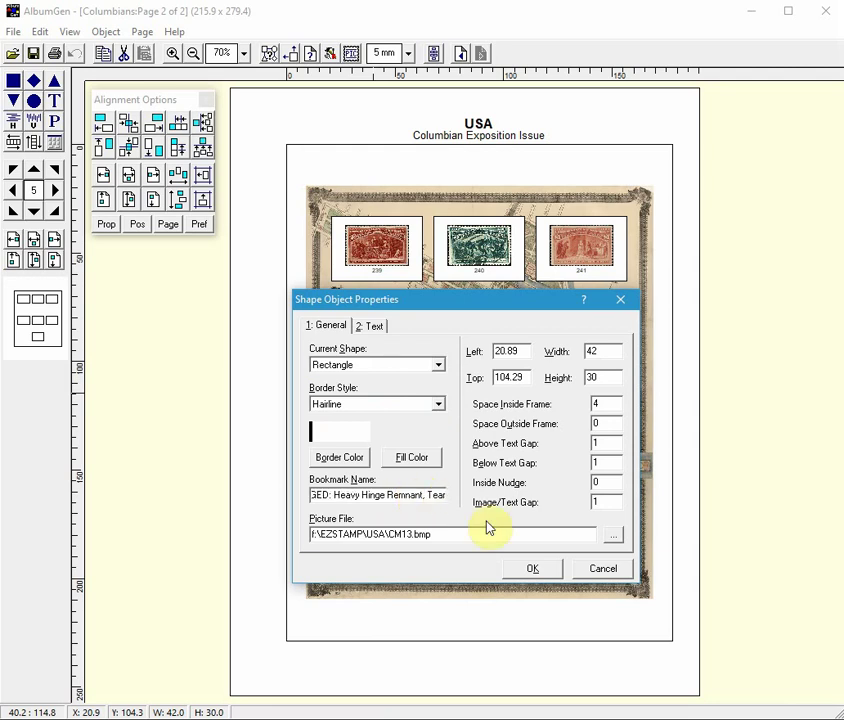
pyautogui.click(588, 574)
pyautogui.press('pageup')
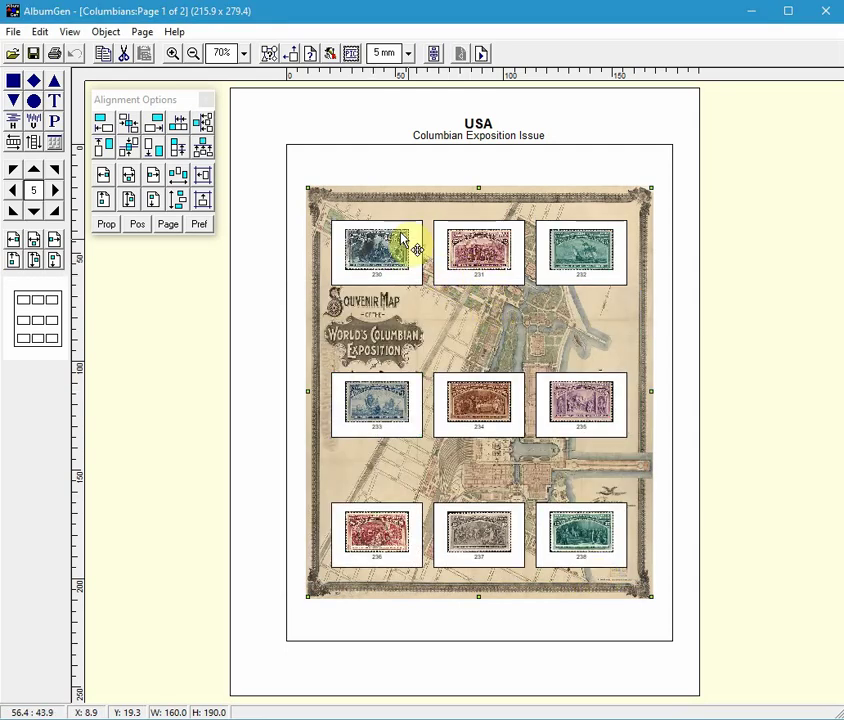
# Search bookmarks for 'thin' and go to page 1 with its two matches selected.
pyautogui.click(146, 35)
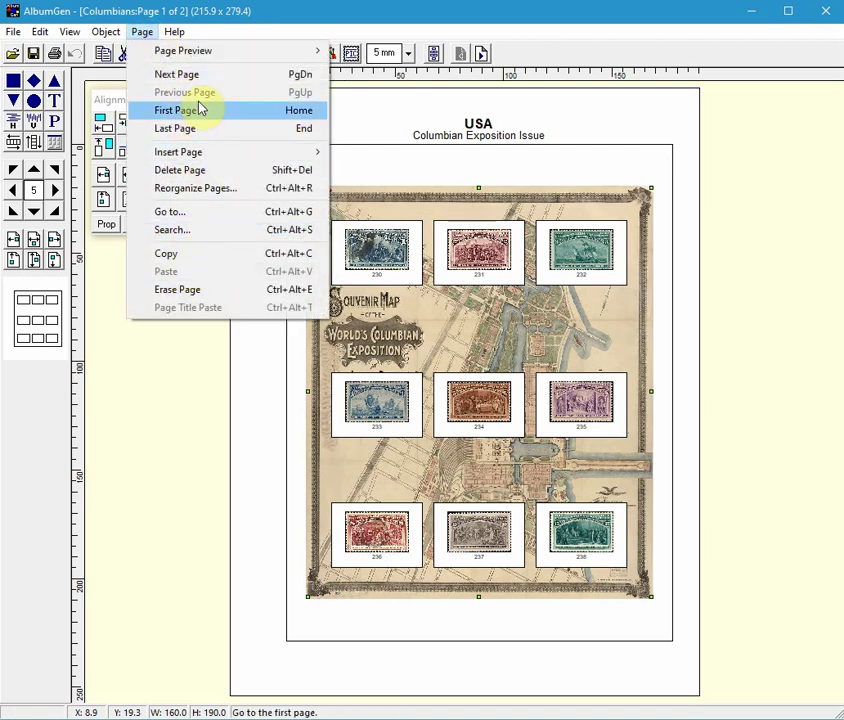
pyautogui.click(186, 231)
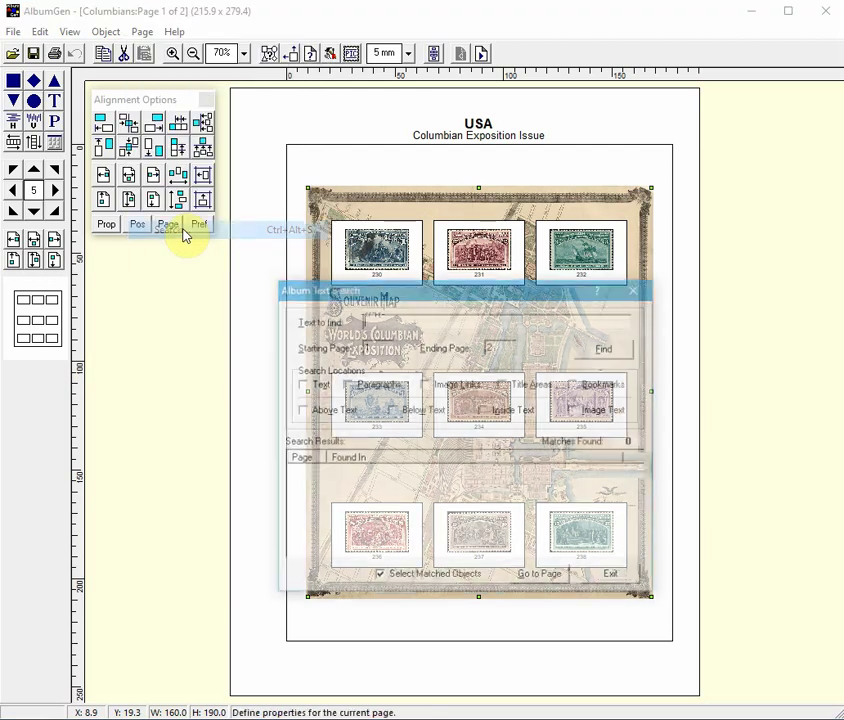
pyautogui.write('C')
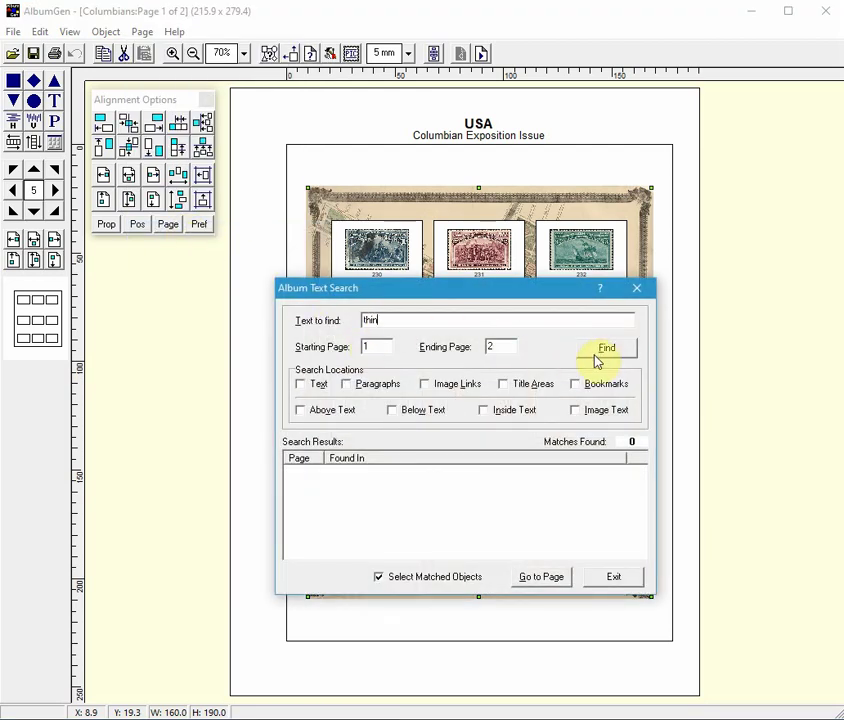
pyautogui.click(603, 383)
pyautogui.click(606, 352)
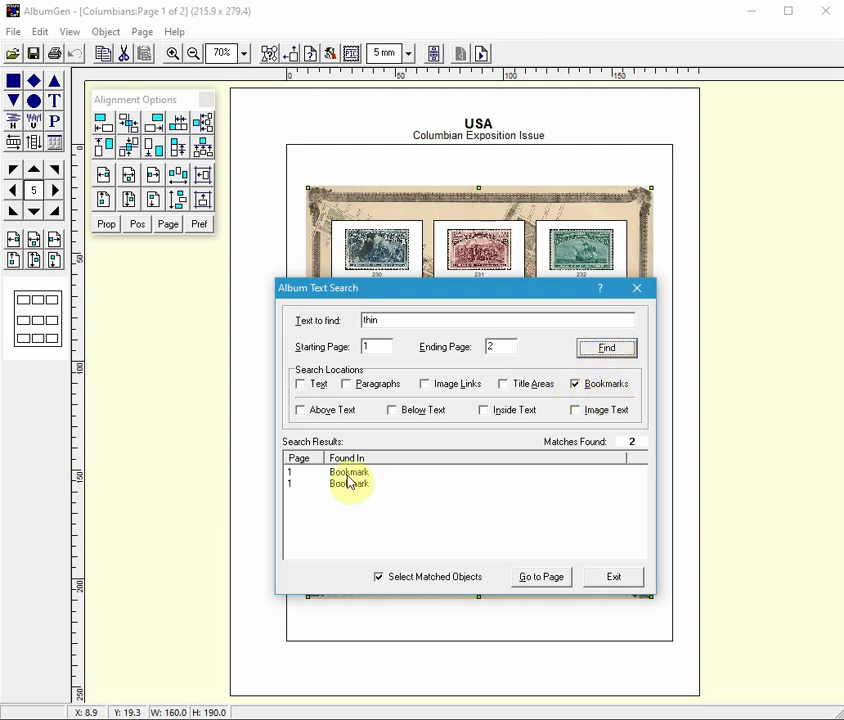
pyautogui.click(305, 474)
pyautogui.click(541, 582)
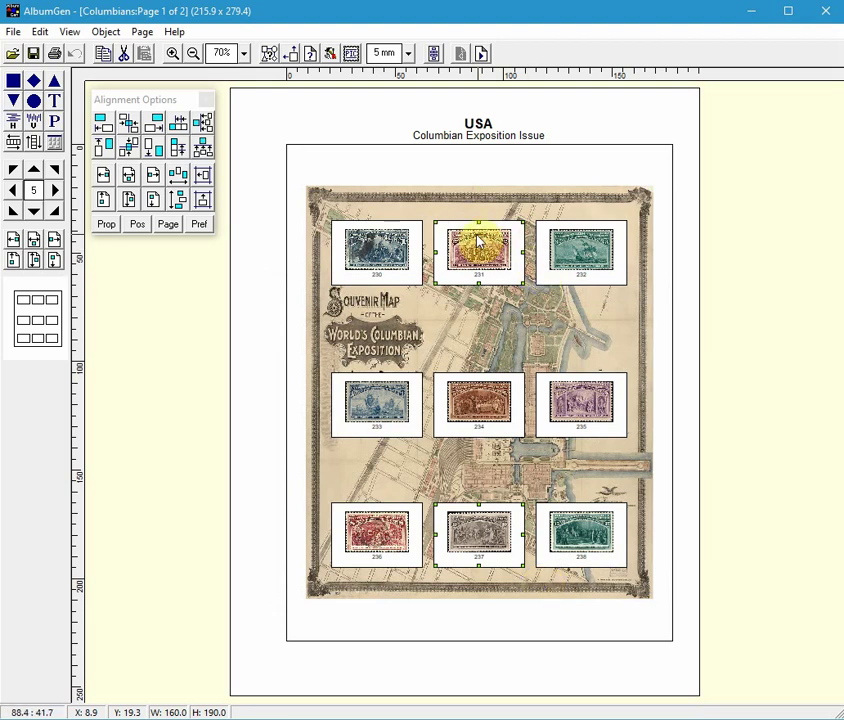
pyautogui.click(518, 531)
pyautogui.rightClick(497, 520)
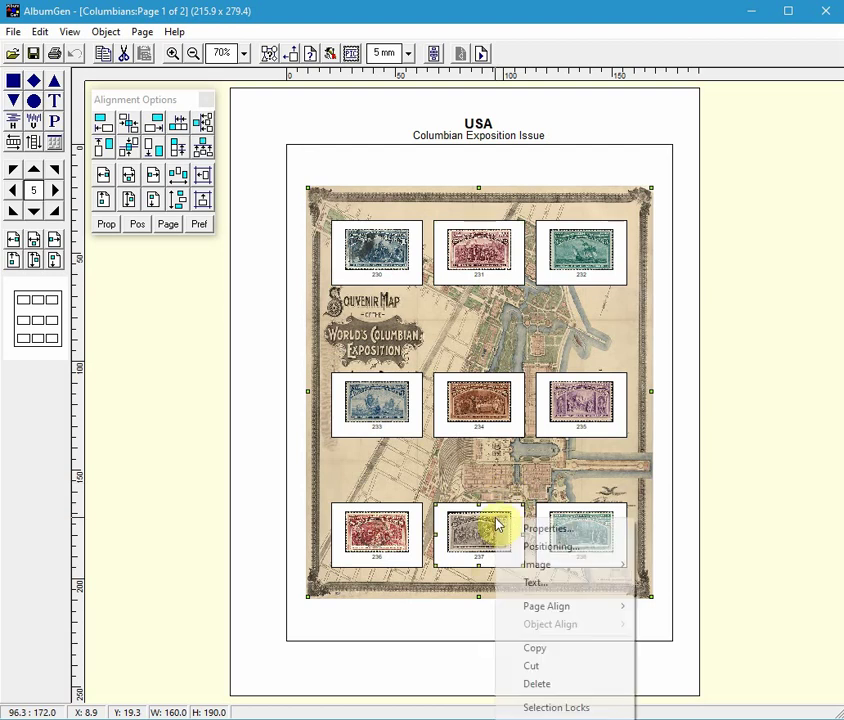
pyautogui.click(537, 531)
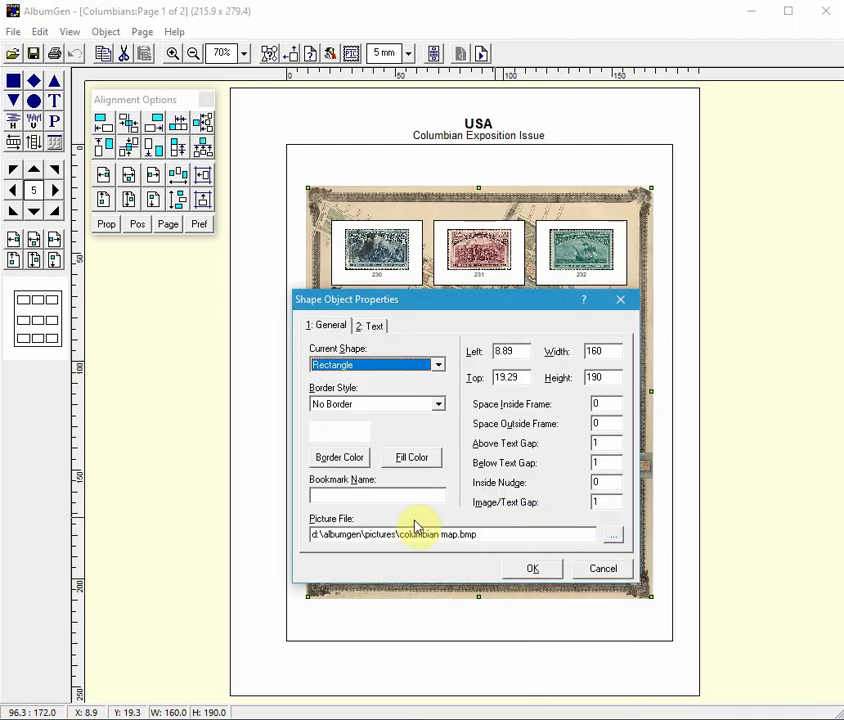
pyautogui.click(585, 567)
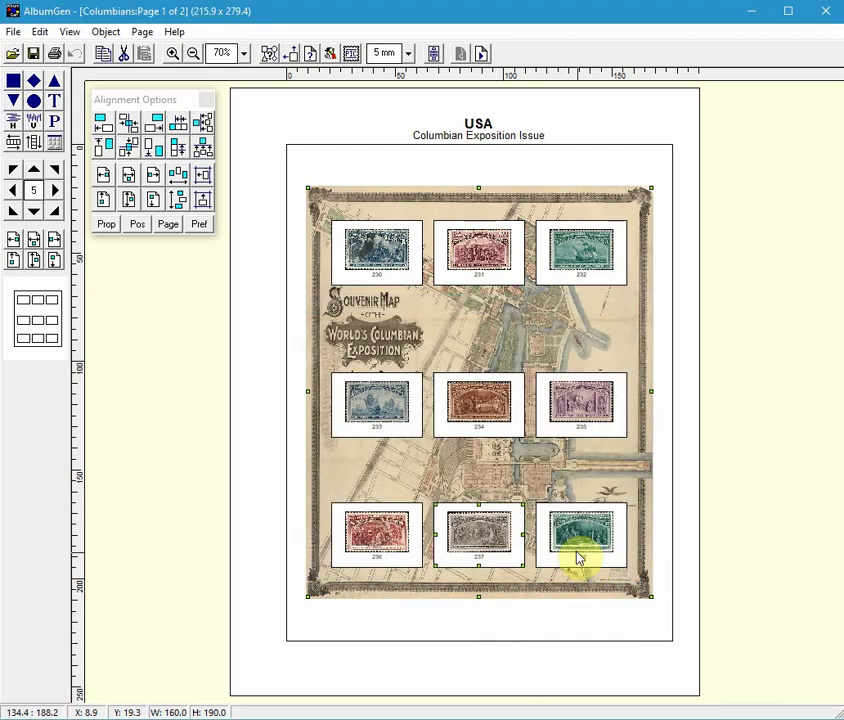
pyautogui.rightClick(489, 530)
pyautogui.click(430, 476)
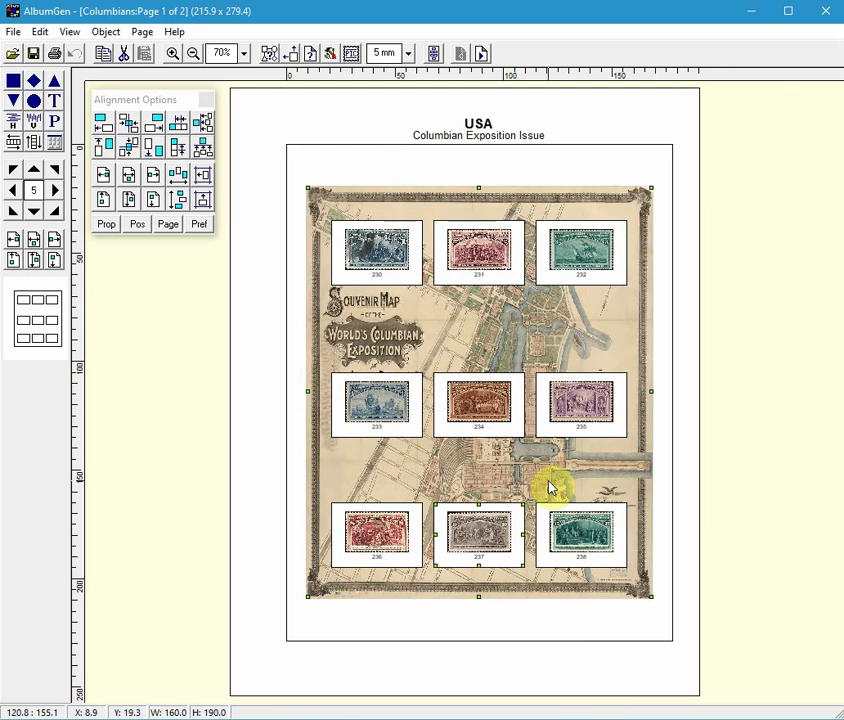
pyautogui.scroll(3, 548, 488)
pyautogui.scroll(-3, 548, 510)
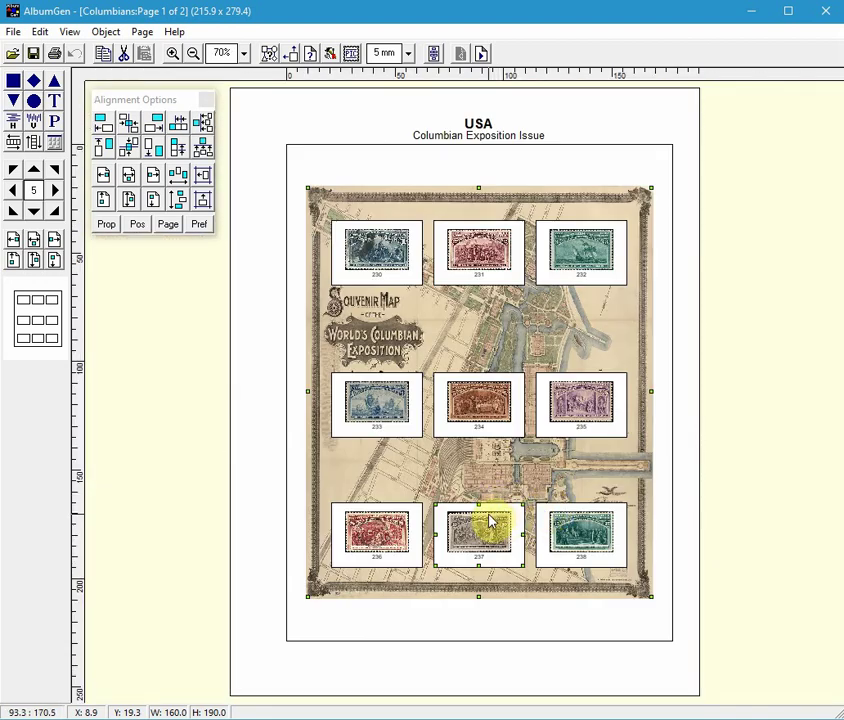
pyautogui.rightClick(490, 520)
pyautogui.click(524, 527)
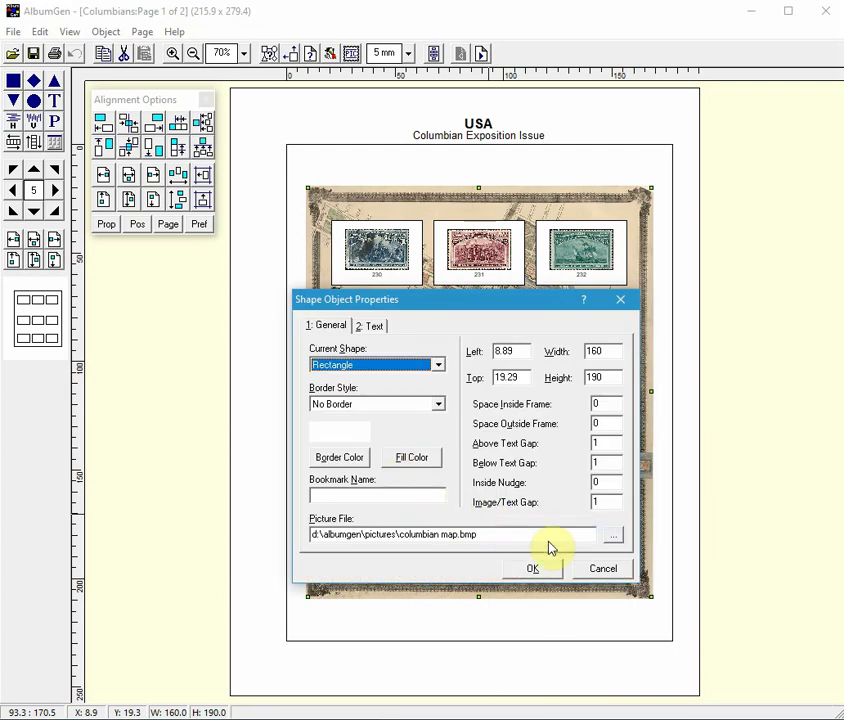
pyautogui.click(601, 568)
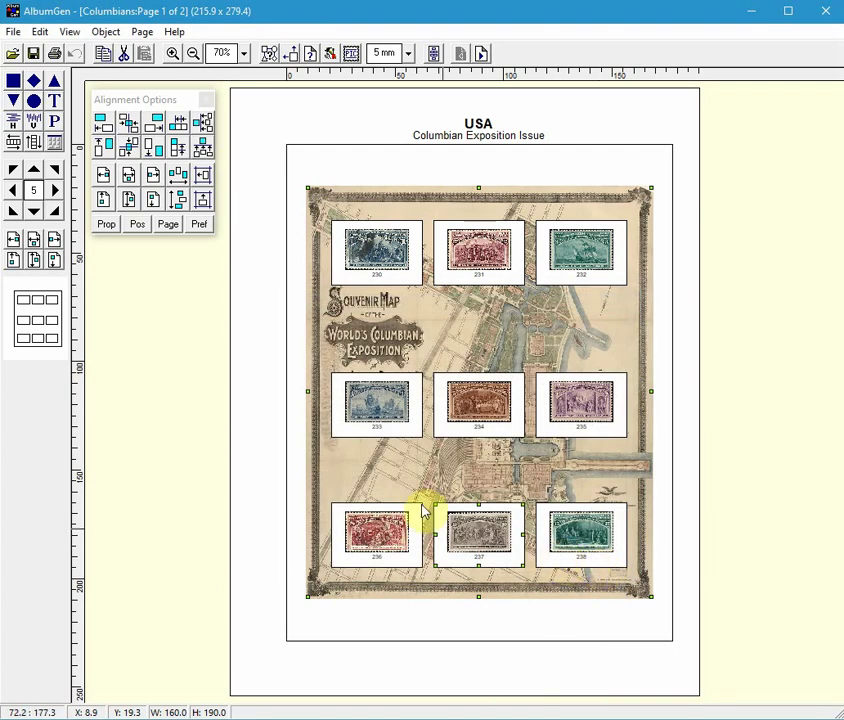
pyautogui.click(401, 616)
pyautogui.click(480, 549)
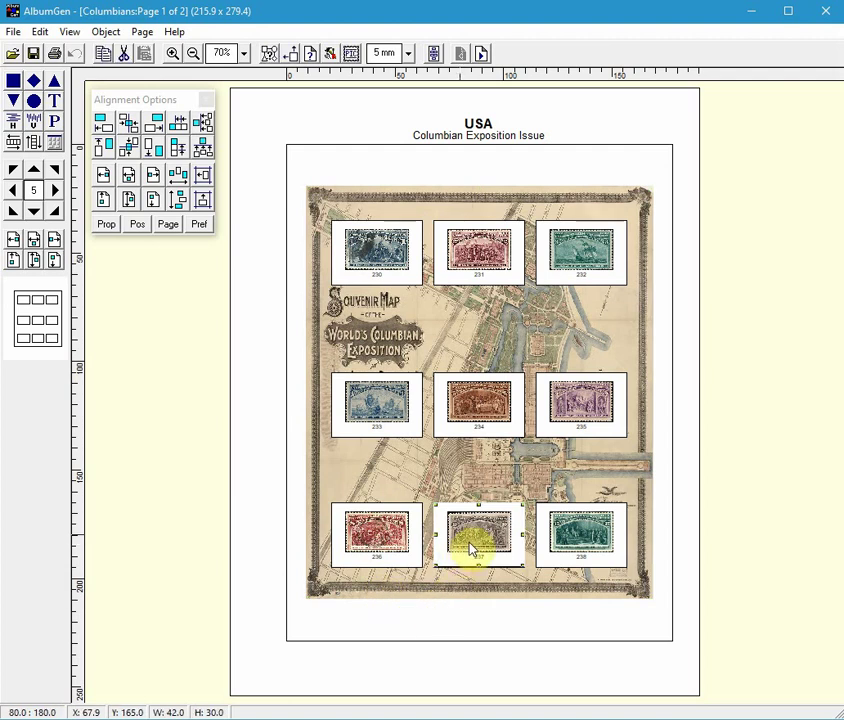
pyautogui.rightClick(484, 545)
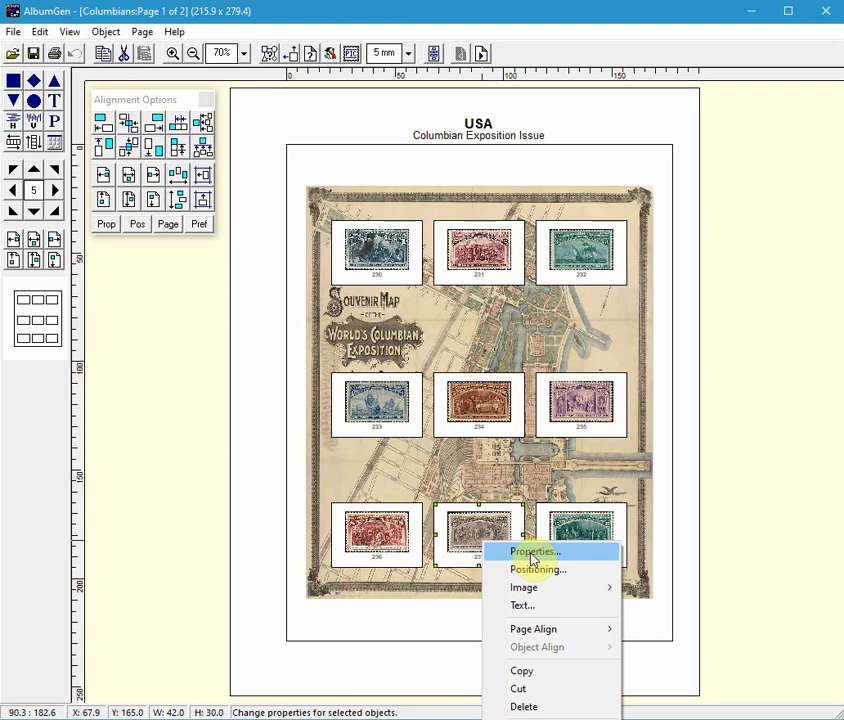
pyautogui.click(531, 552)
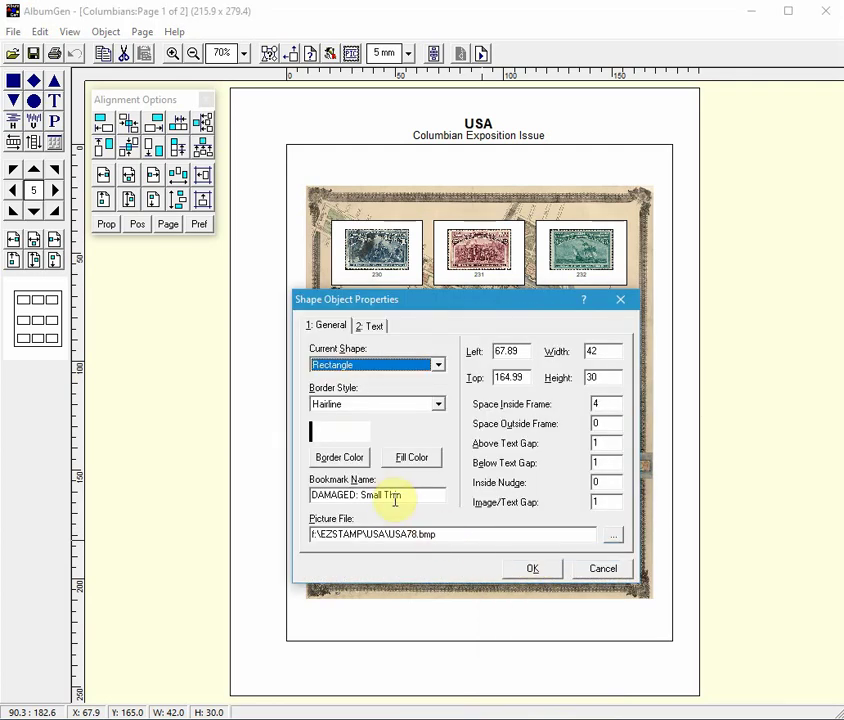
pyautogui.click(600, 569)
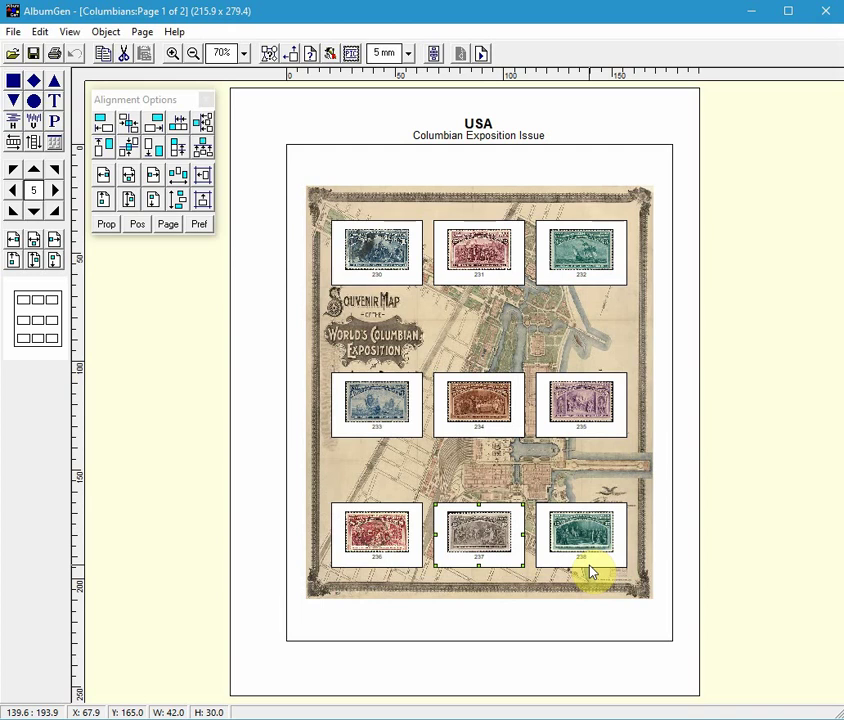